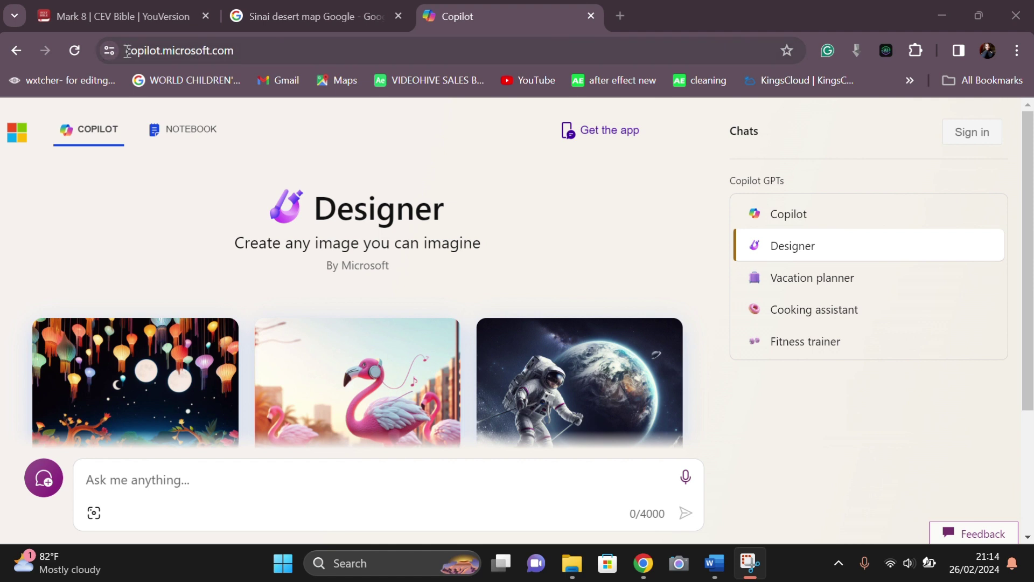
- Sign in to Microsoft Copilot with a personal account
drag(124, 51, 242, 62)
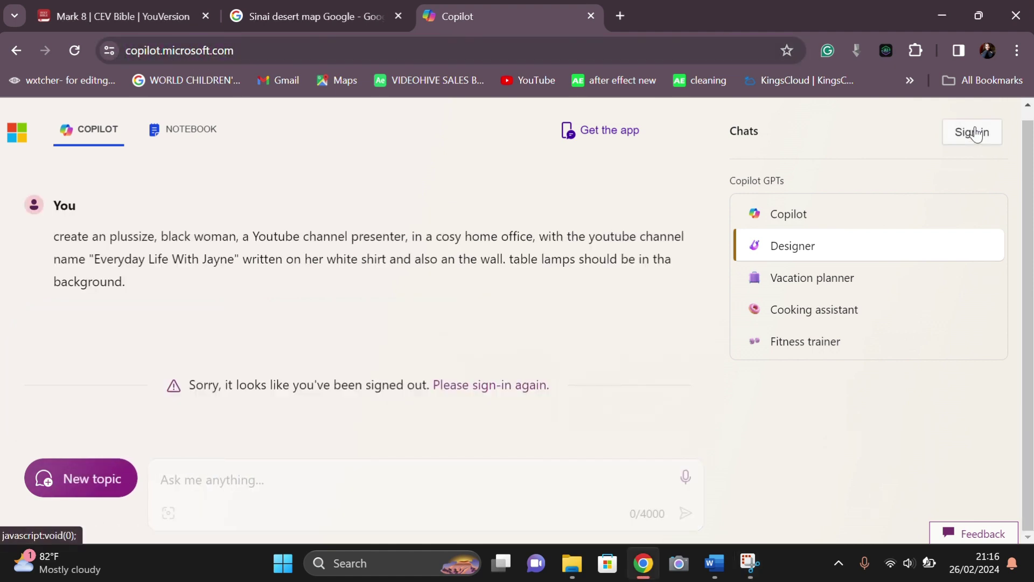
click(971, 133)
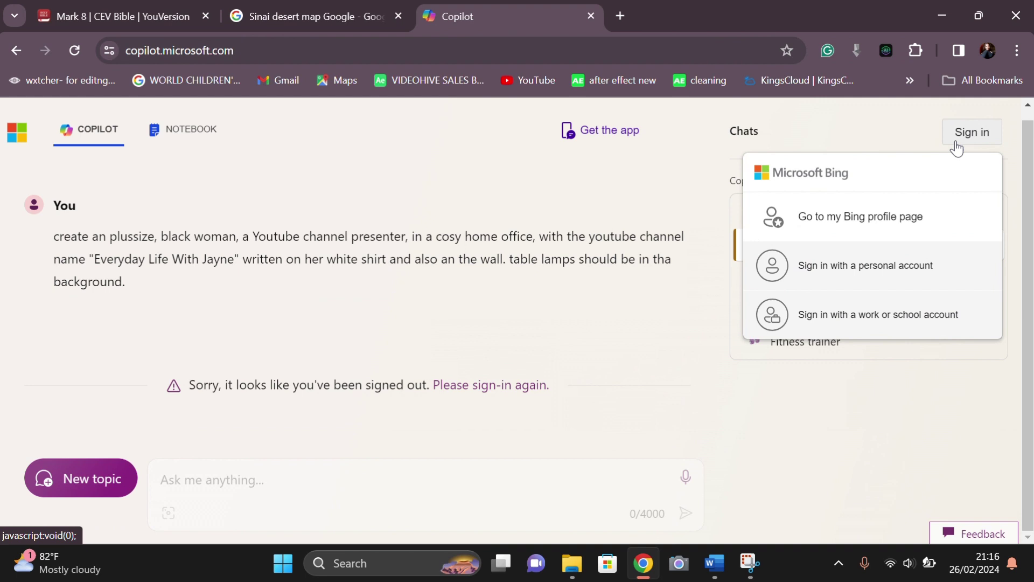
click(842, 280)
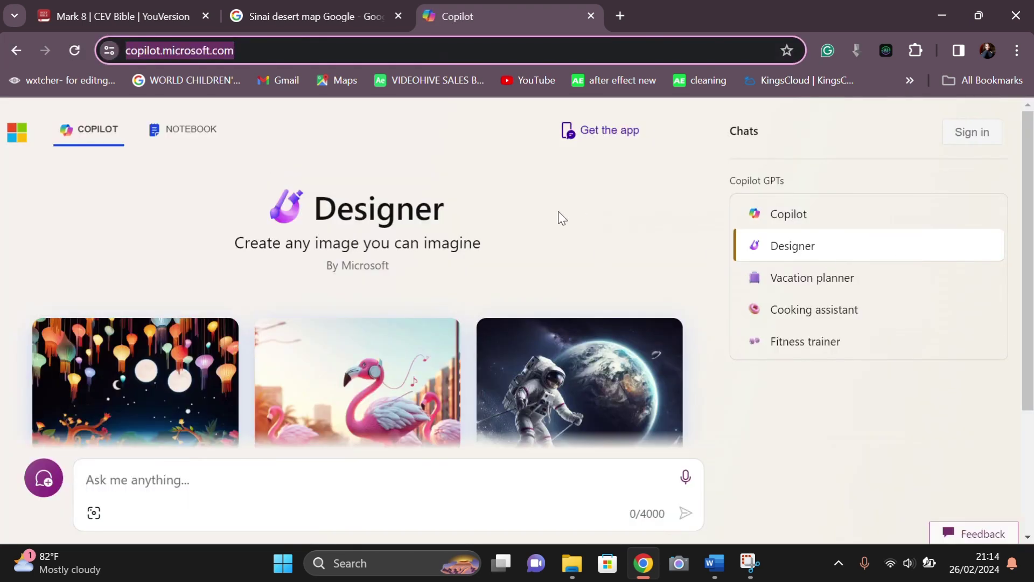
- Start typing the avatar request: plus-size Black presenter with flowing black hair in a cosy office
click(555, 214)
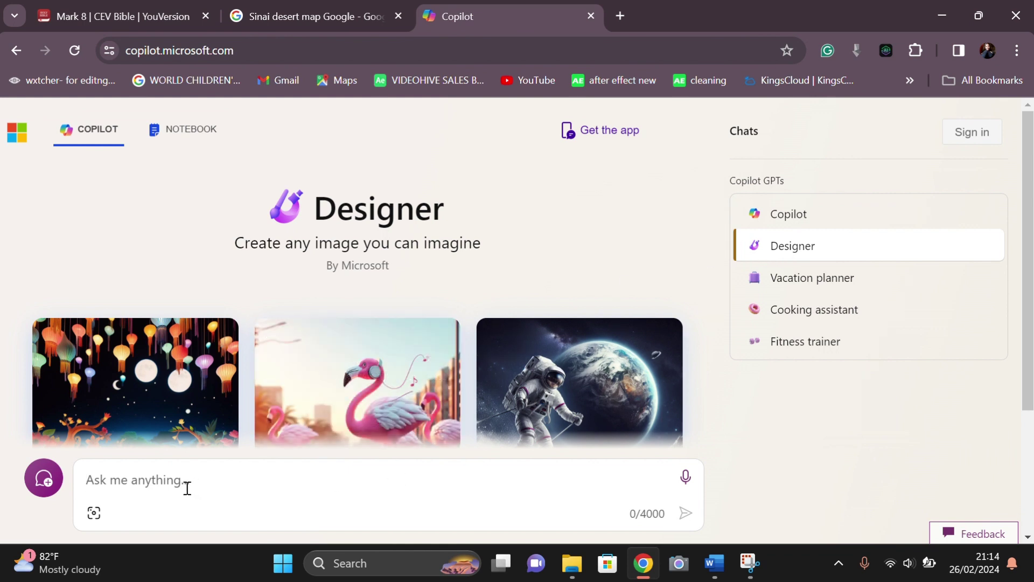
text(crea)
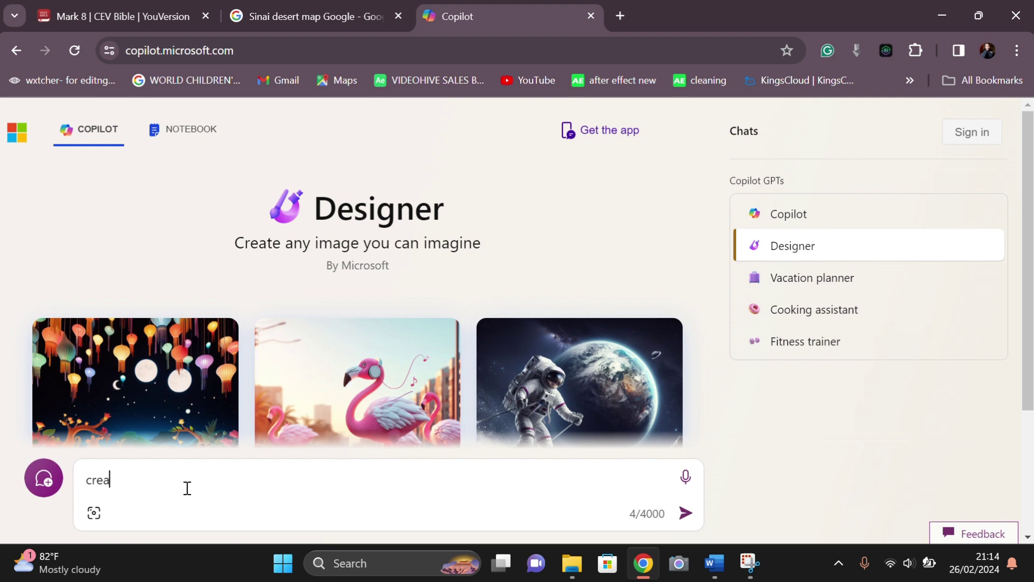
text(te)
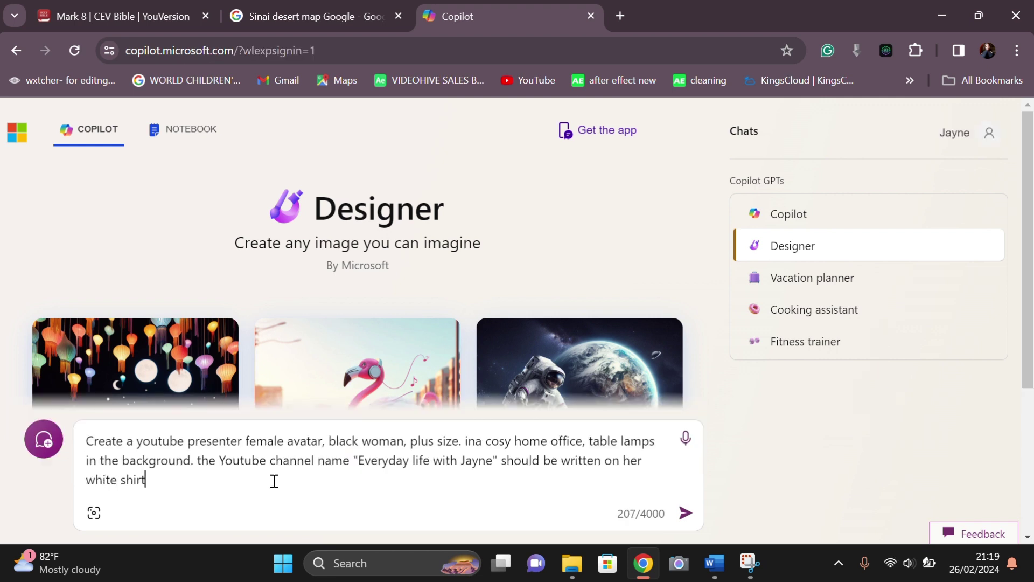
text(nd somwhere on the wall. she)
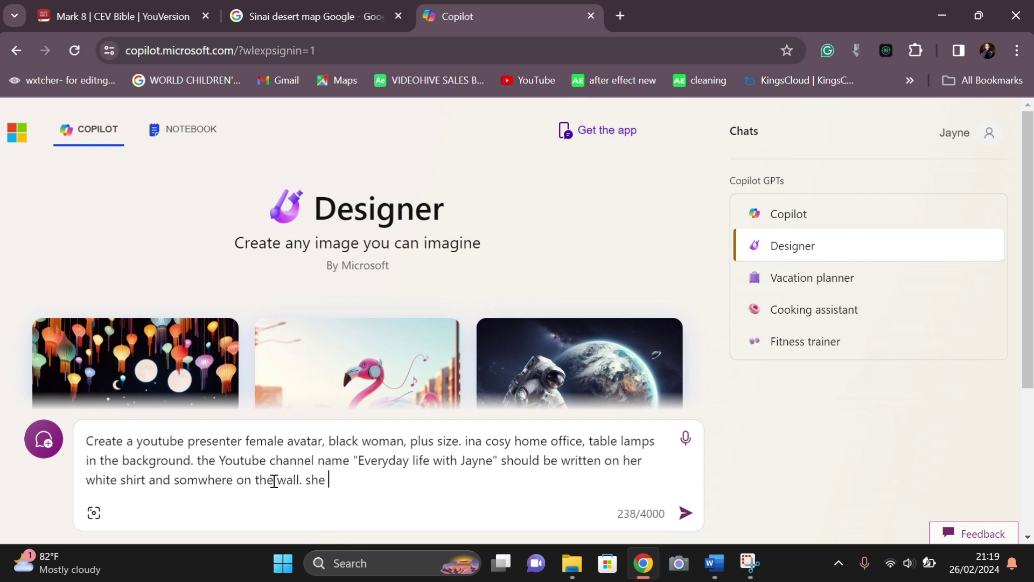
text(should have nice fl)
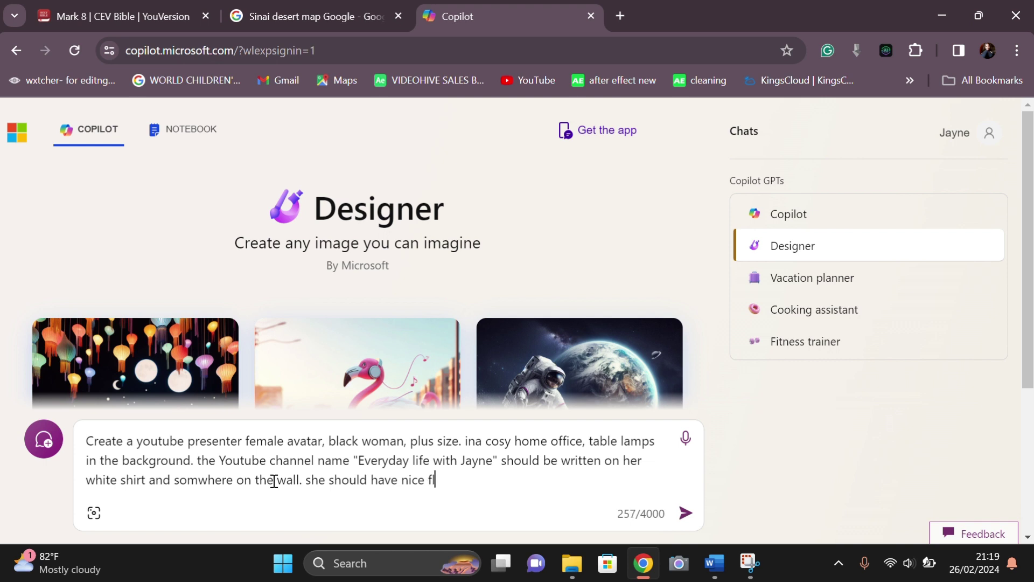
text(owing black hair.)
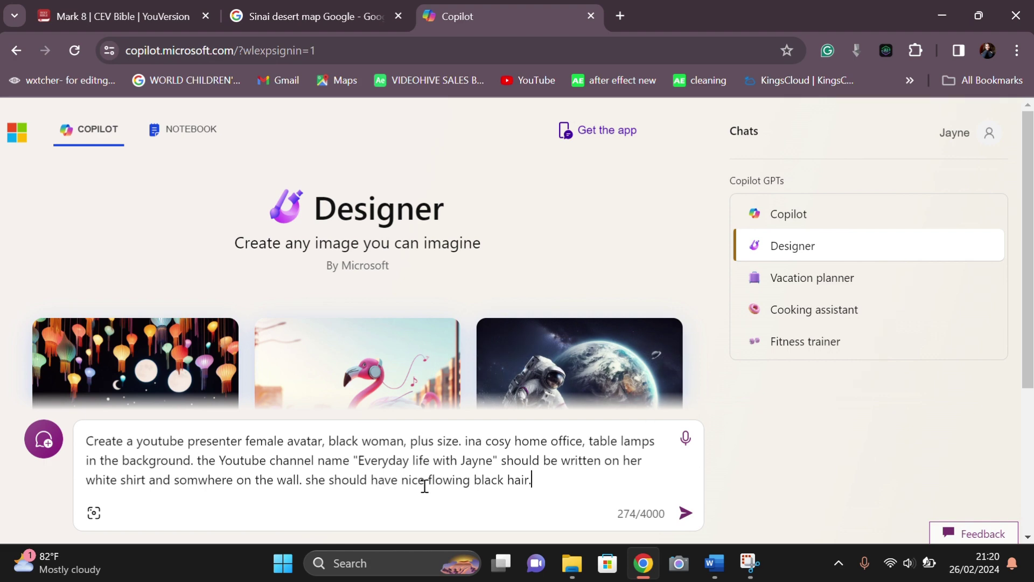
- Submit the avatar prompt and look over the generated presenter images
click(686, 513)
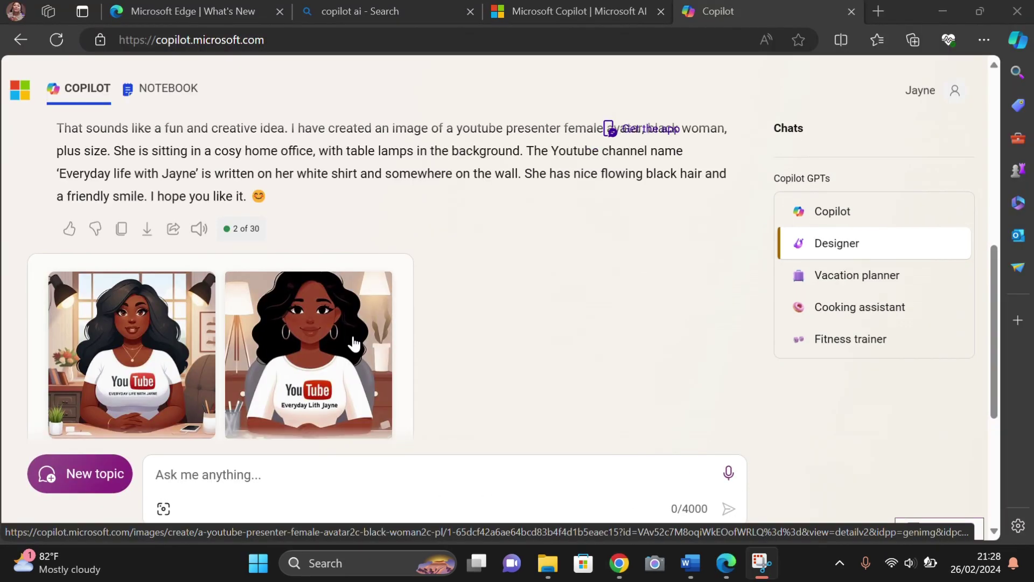
scroll(335, 342, down, 3)
scroll(353, 343, up, 2)
scroll(353, 343, down, 4)
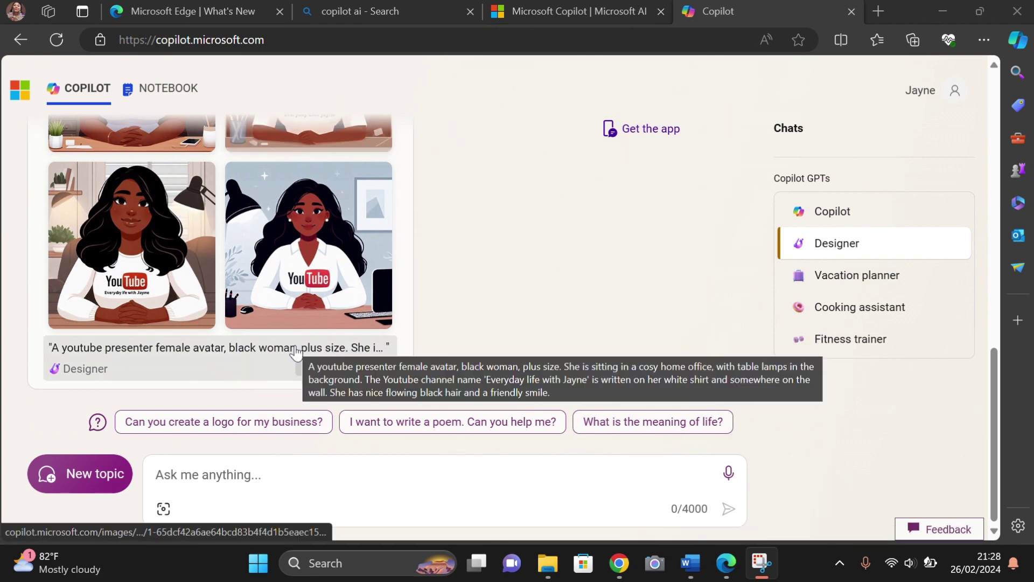
- Ask for more realistic, 3D, high-definition versions and open one of the new images
click(275, 475)
text(can)
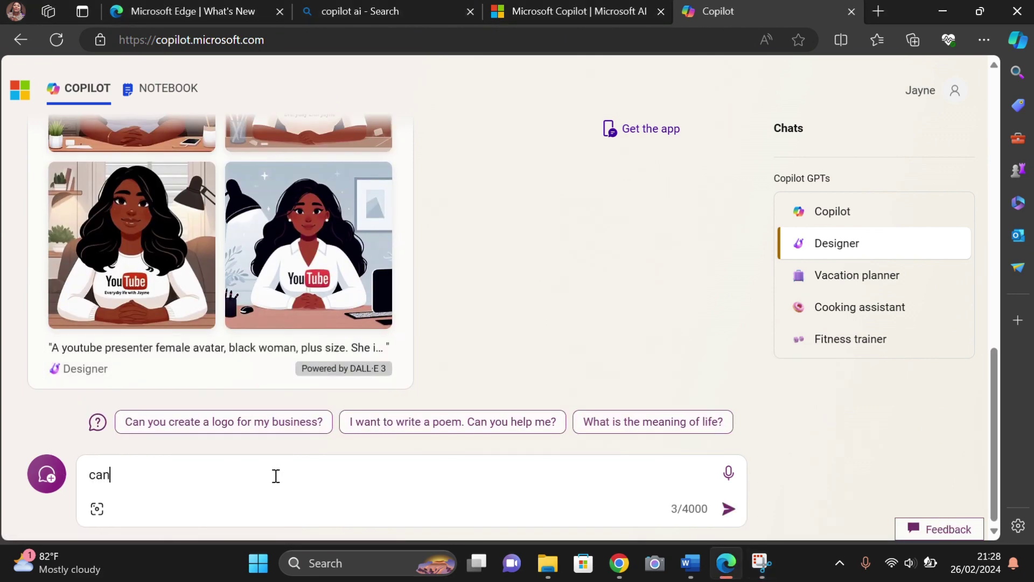
text( you make them look mo)
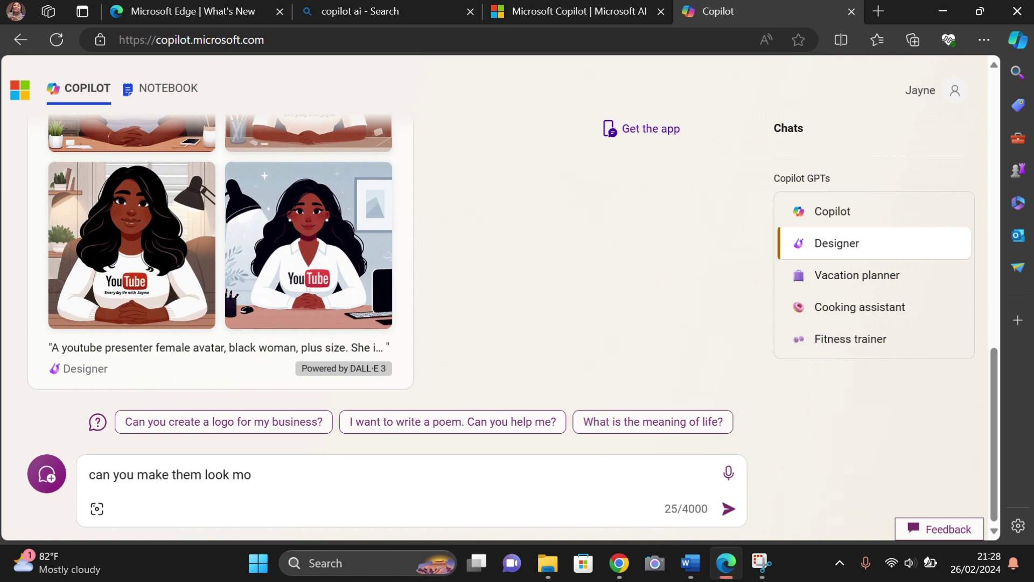
text(r rre realistic, 3d)
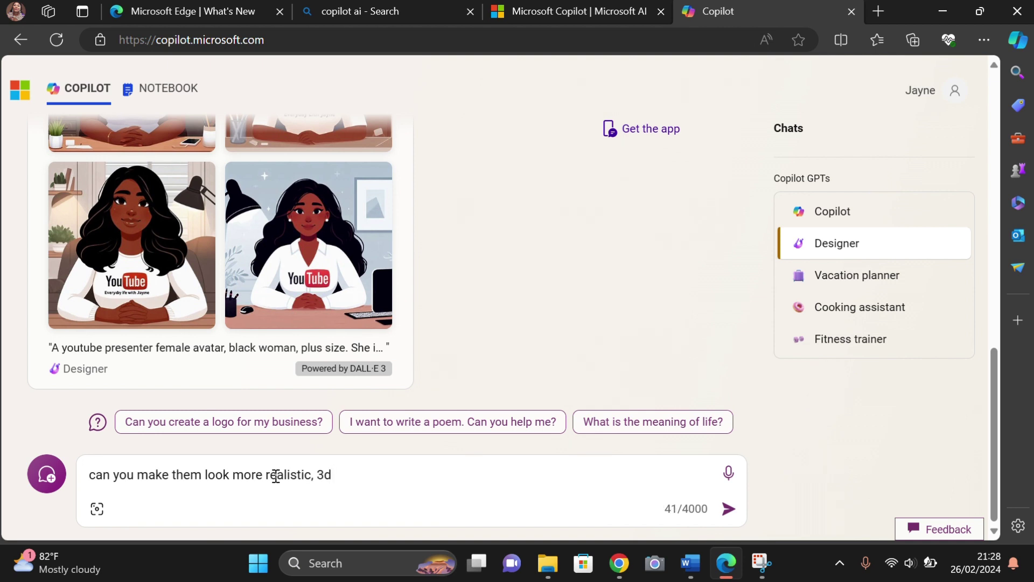
key(BackSpace)
text(D, high definat)
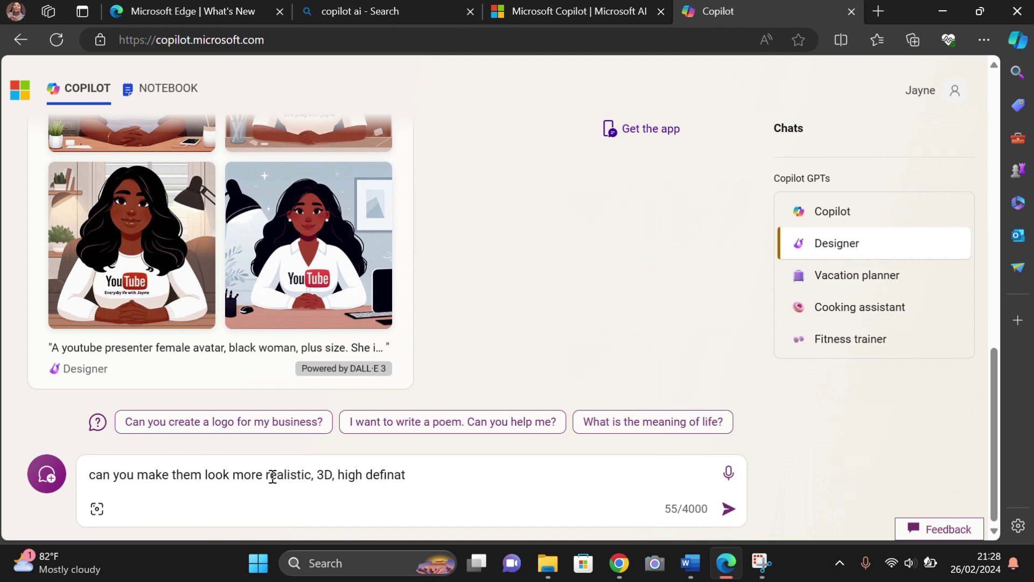
key(BackSpace)
key(BackSpace)
key(BackSpace)
key(BackSpace)
text(soul)
key(Return)
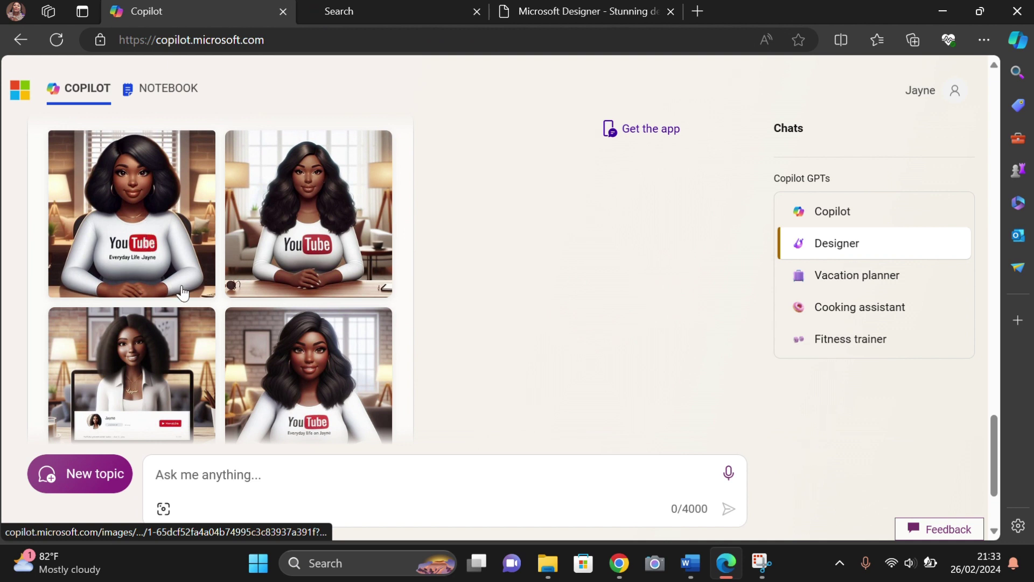
click(290, 253)
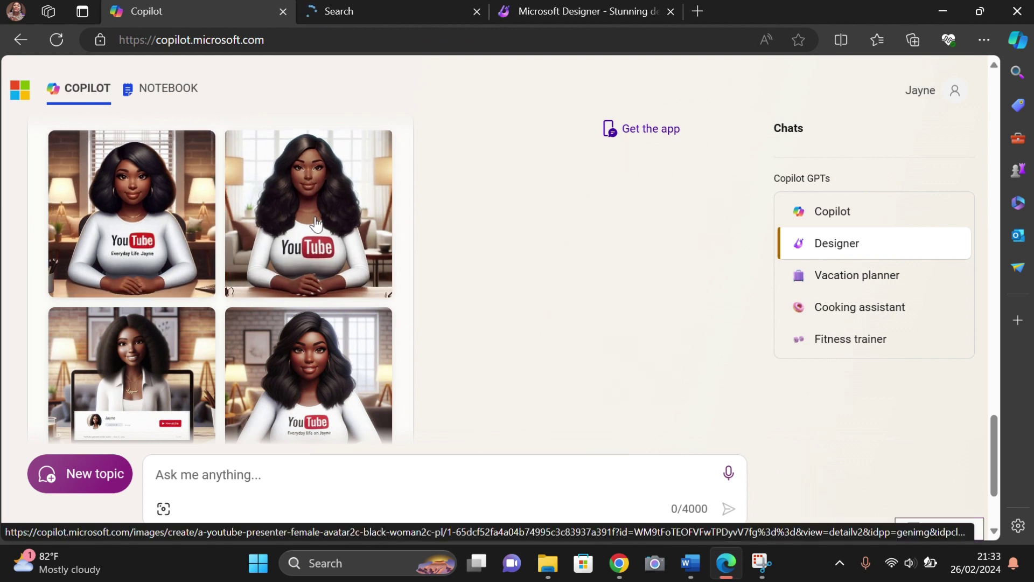
scroll(289, 253, down, 3)
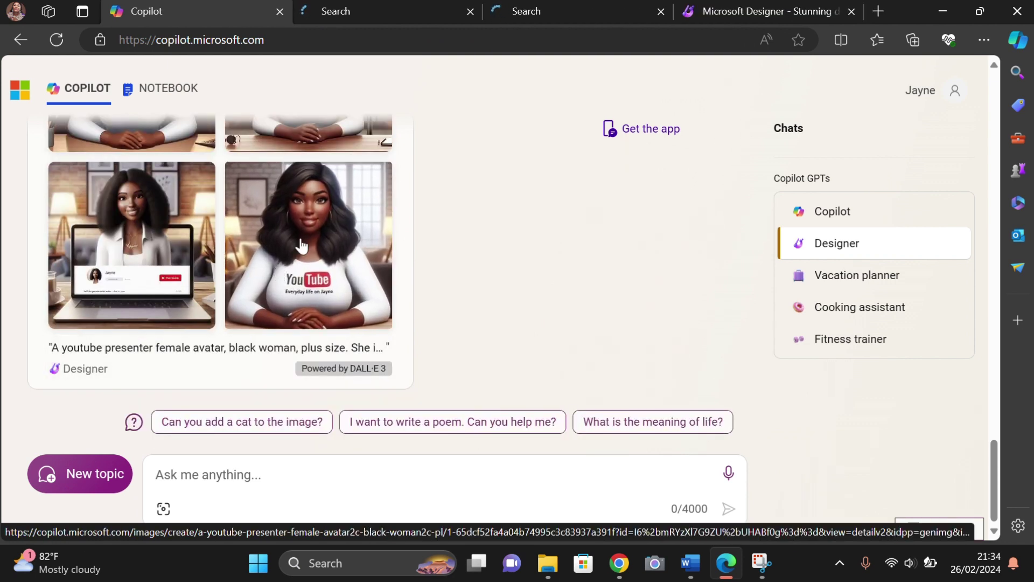
scroll(232, 241, up, 4)
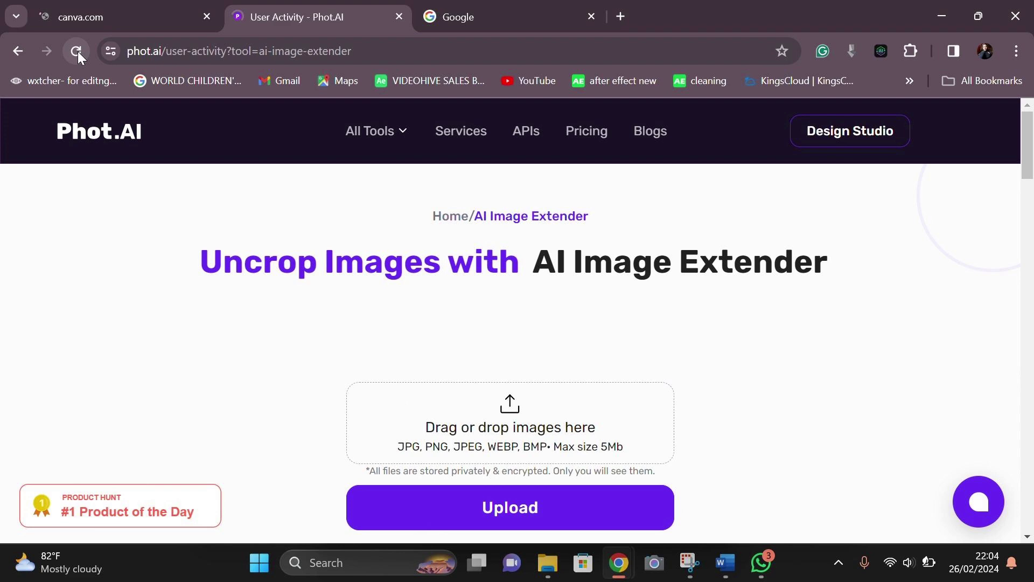
- Sign in to Phot.AI with Google and upload the second avatar image to the Image Extender
click(77, 51)
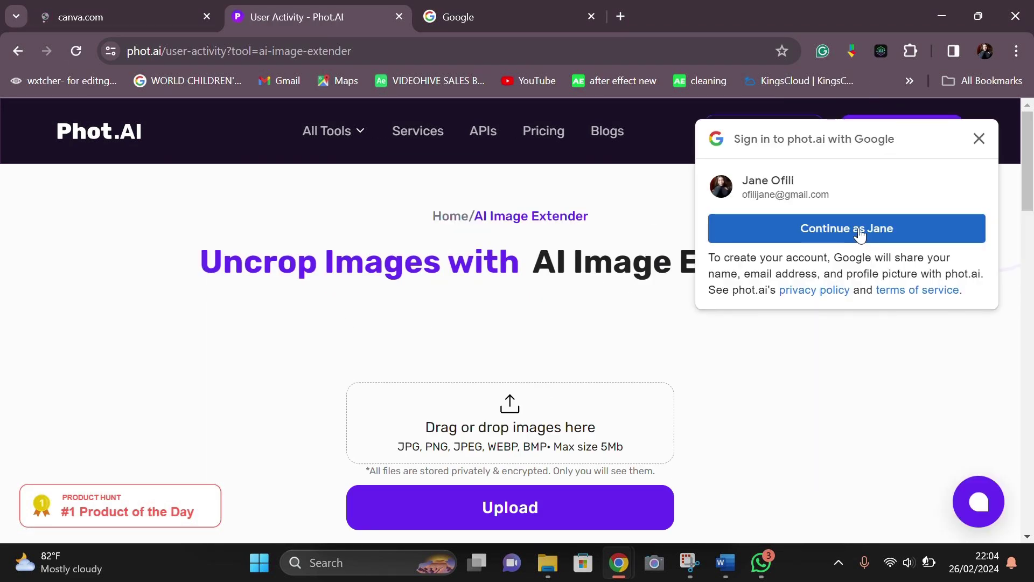
click(859, 228)
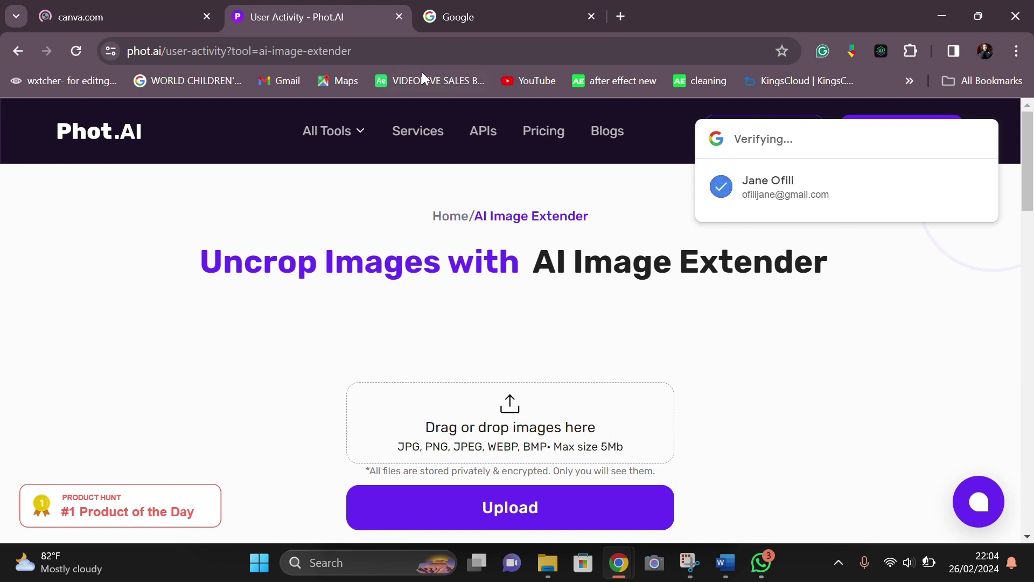
click(550, 438)
click(223, 202)
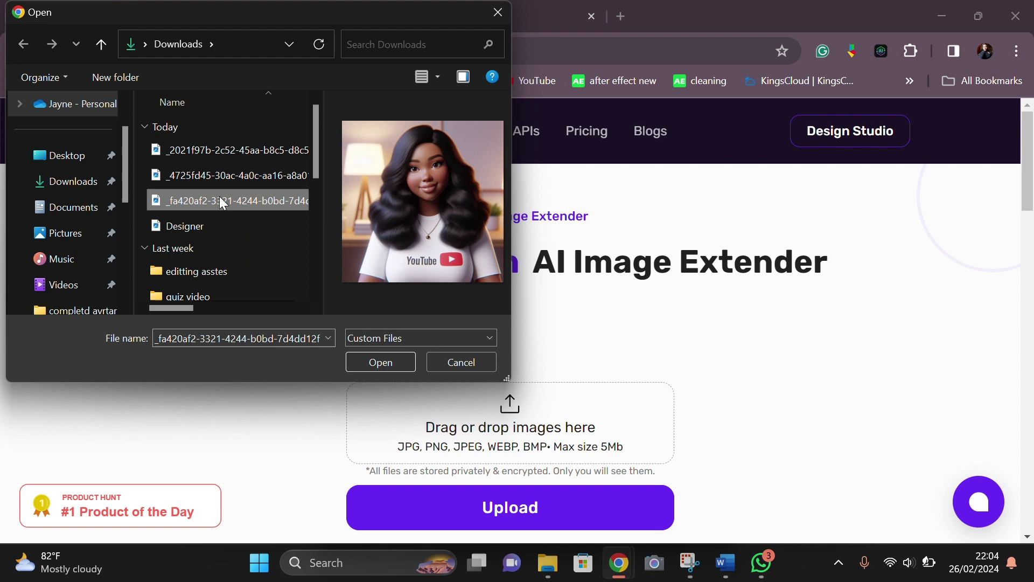
click(288, 175)
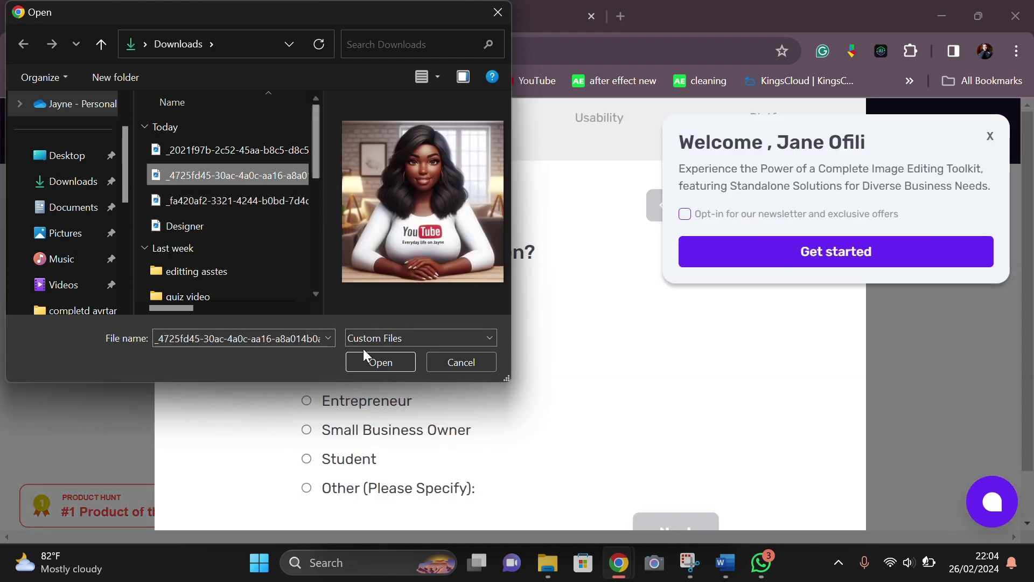
click(373, 360)
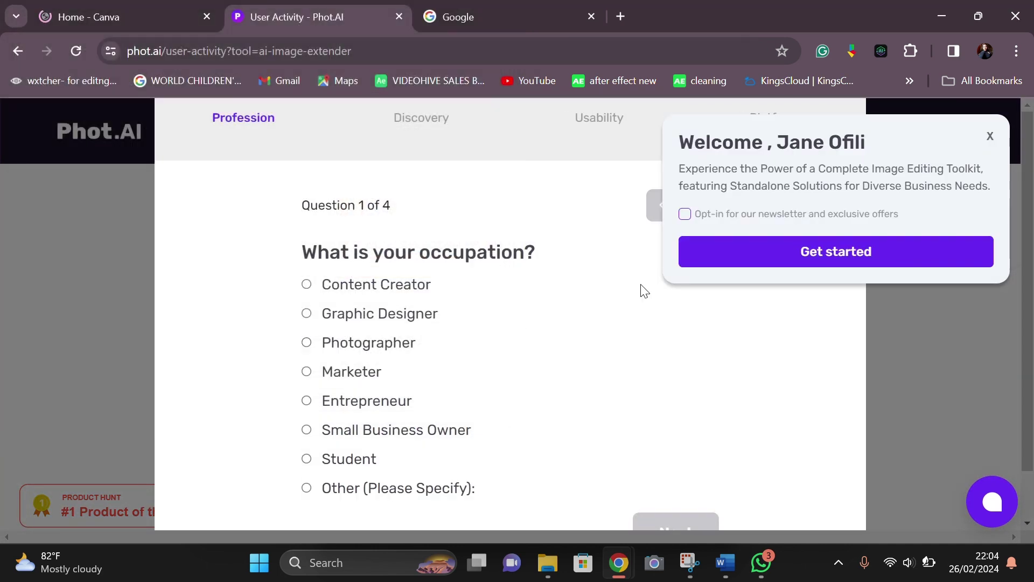
- Dismiss the welcome popup and complete the survey: Content Creator, Google Search, Photo Editing, Canva
click(818, 259)
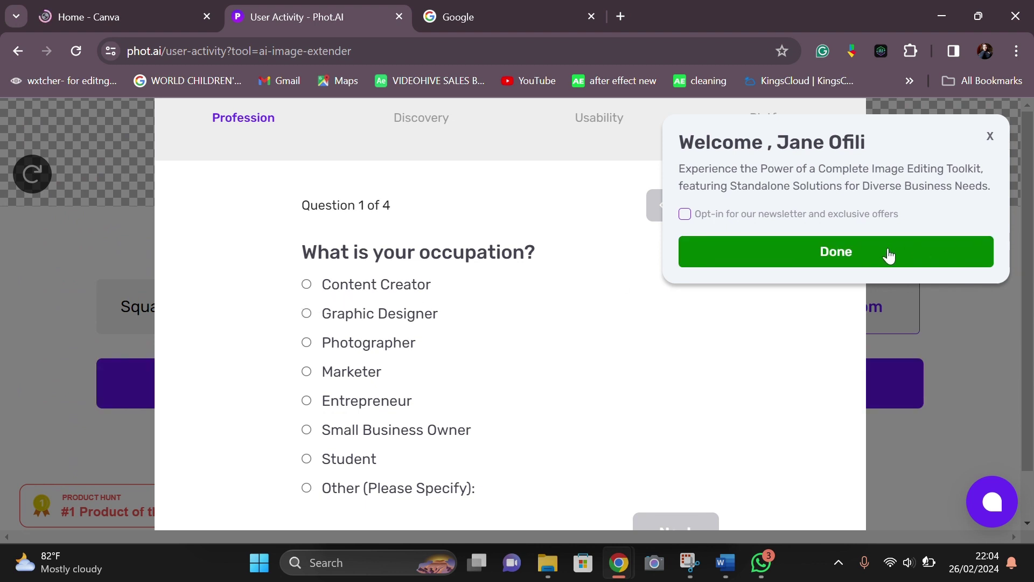
click(886, 253)
click(315, 288)
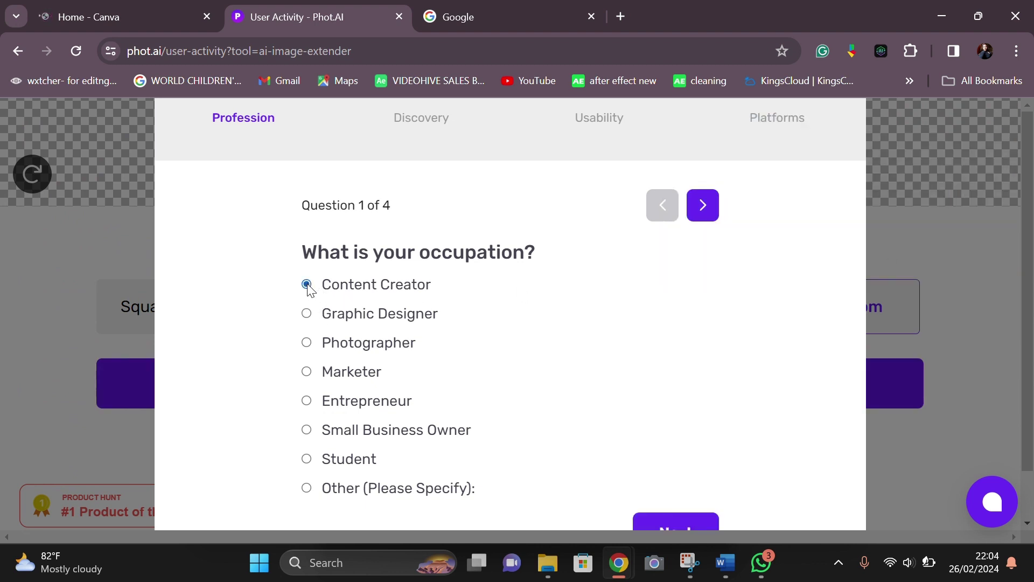
scroll(625, 321, down, 1)
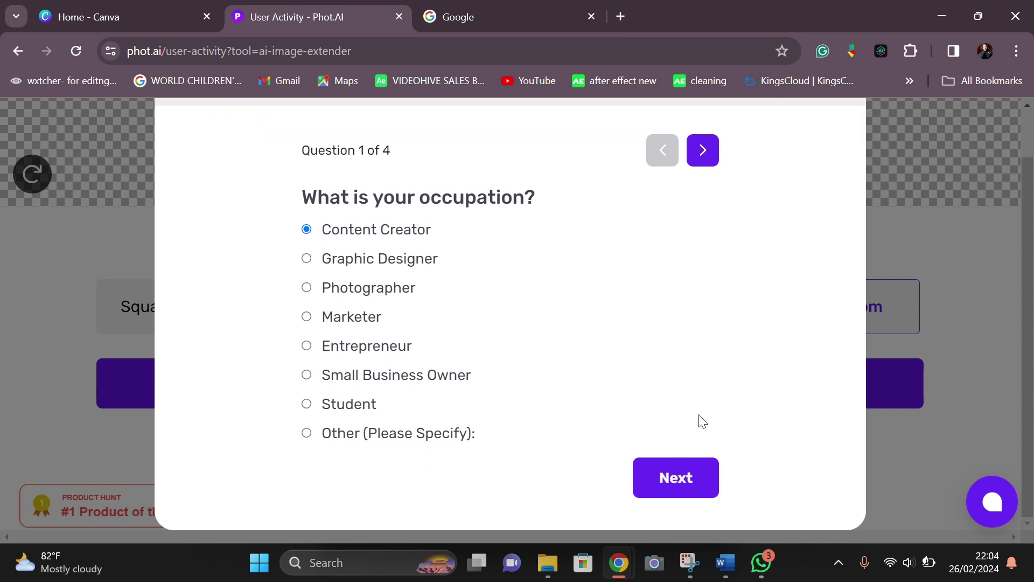
click(687, 476)
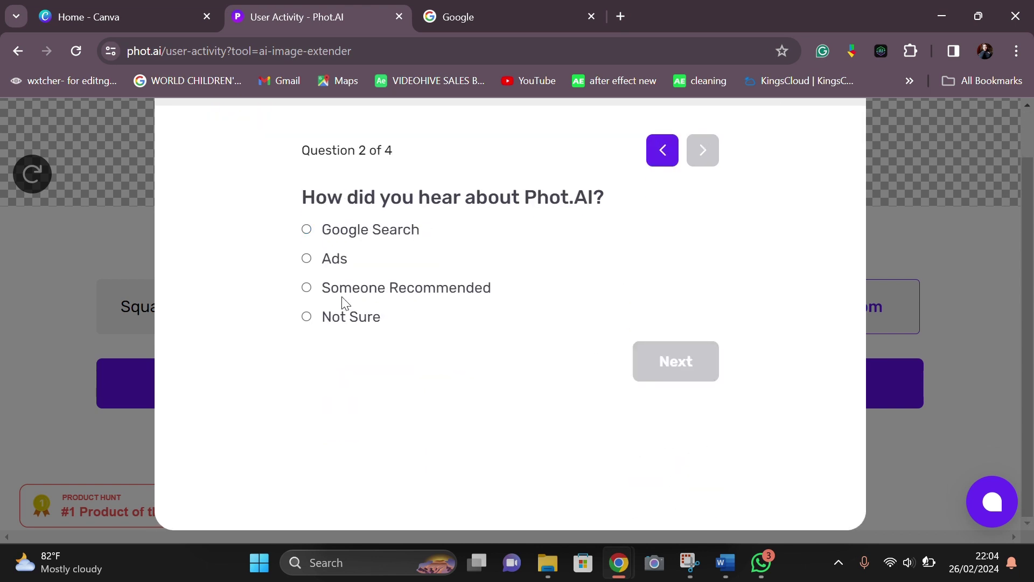
click(308, 230)
click(683, 370)
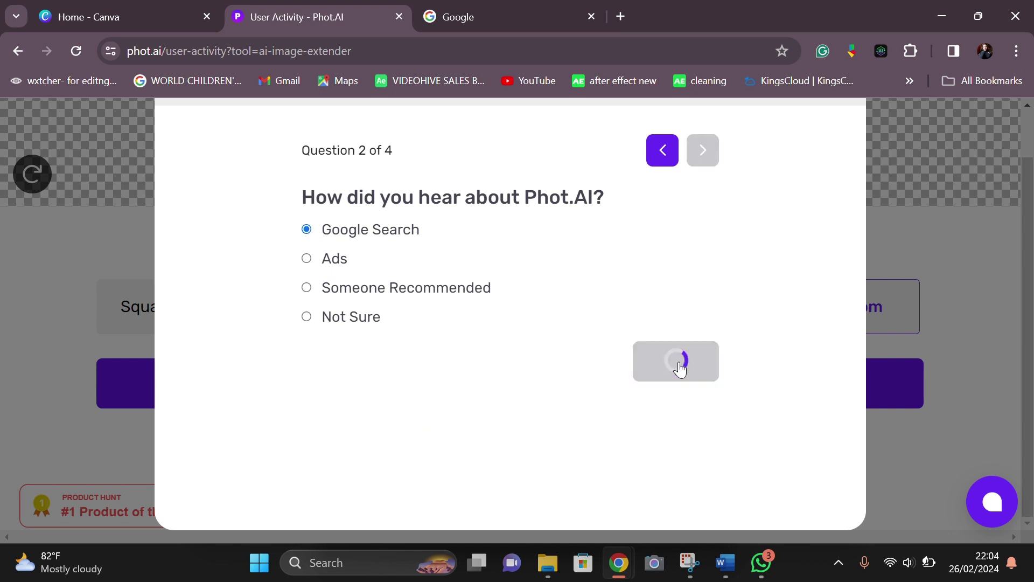
click(308, 230)
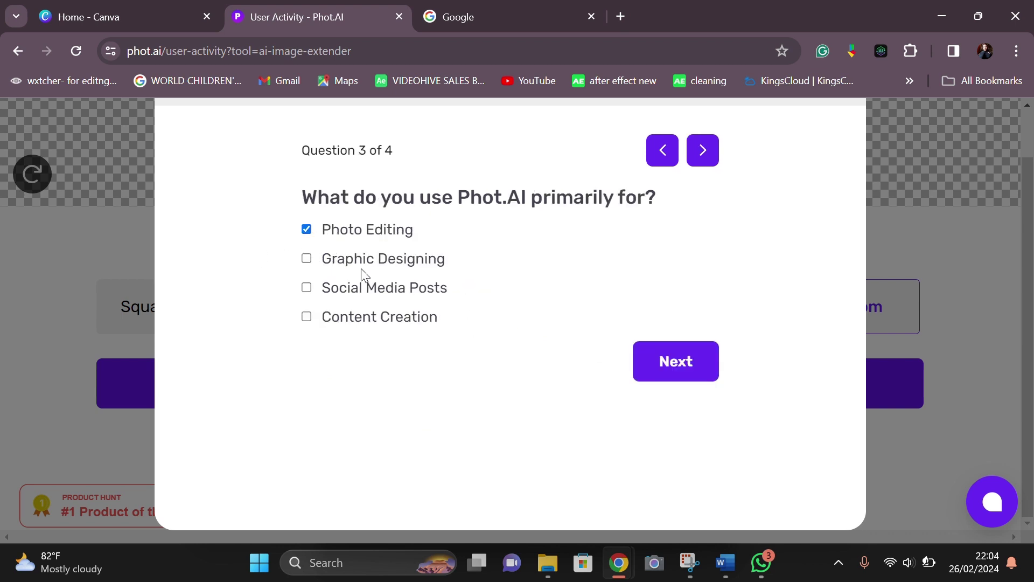
click(687, 371)
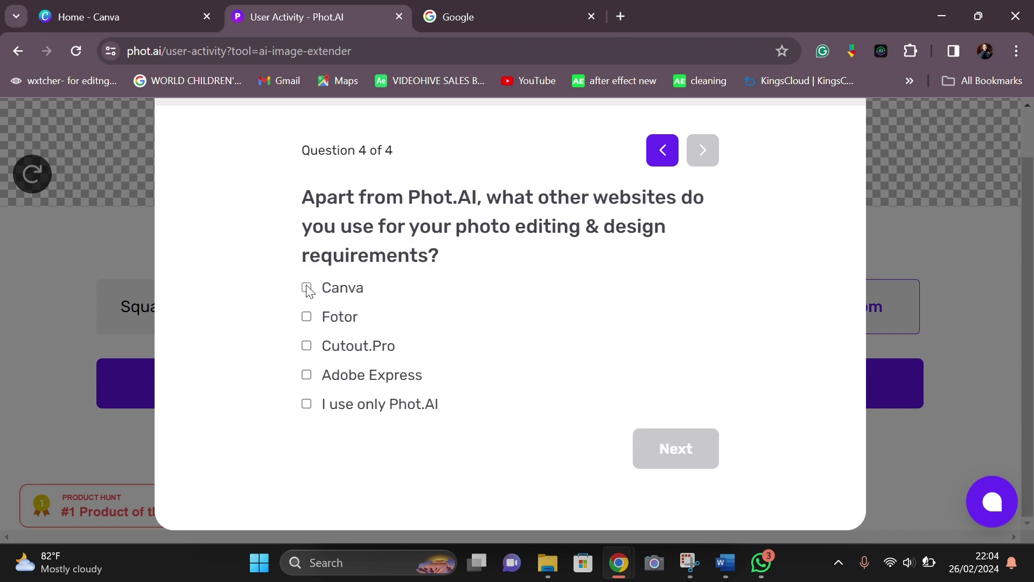
click(307, 287)
click(673, 447)
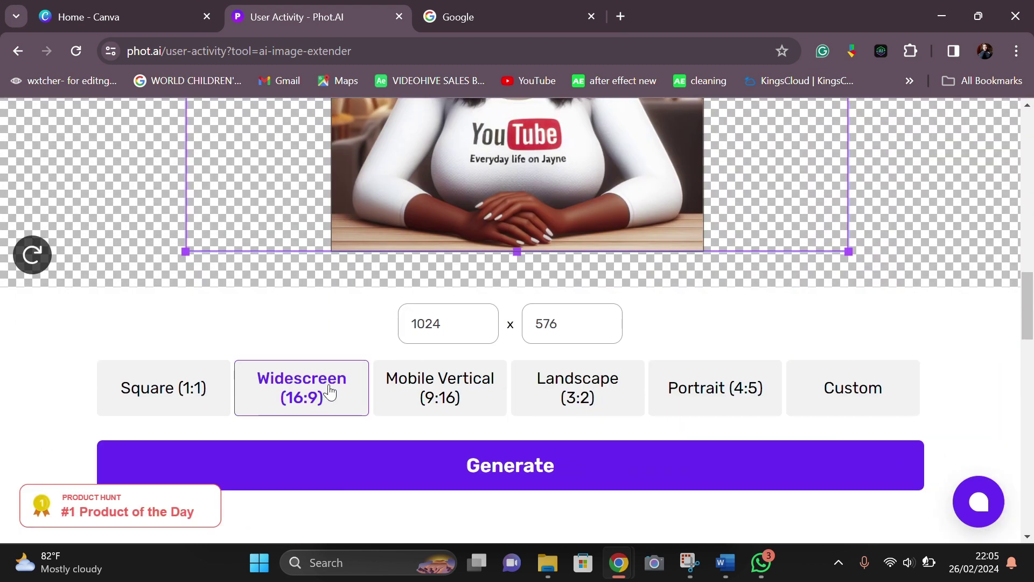
- Load the YouTube-shirt avatar image into the Image Extender
click(500, 474)
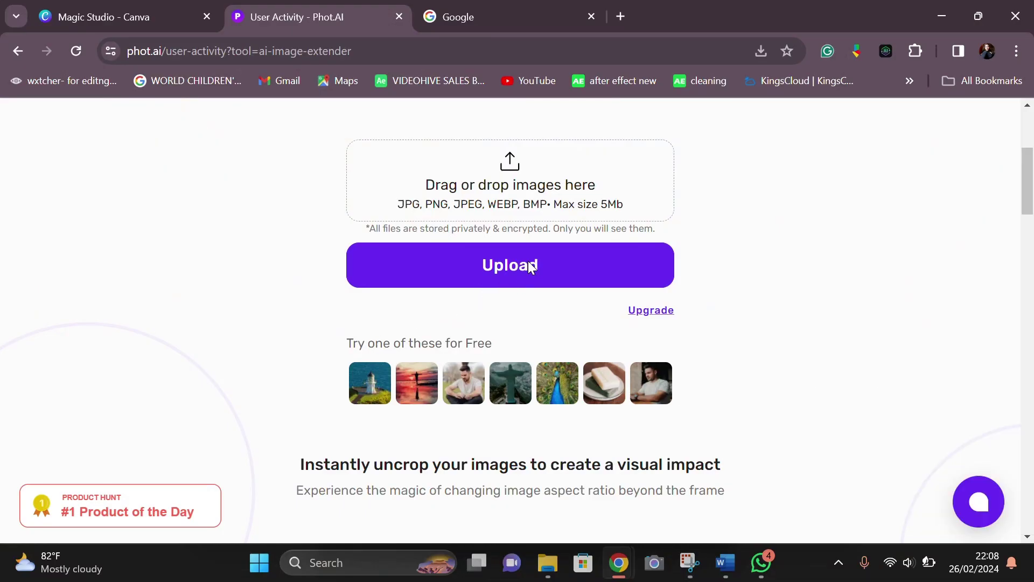
click(531, 266)
click(263, 207)
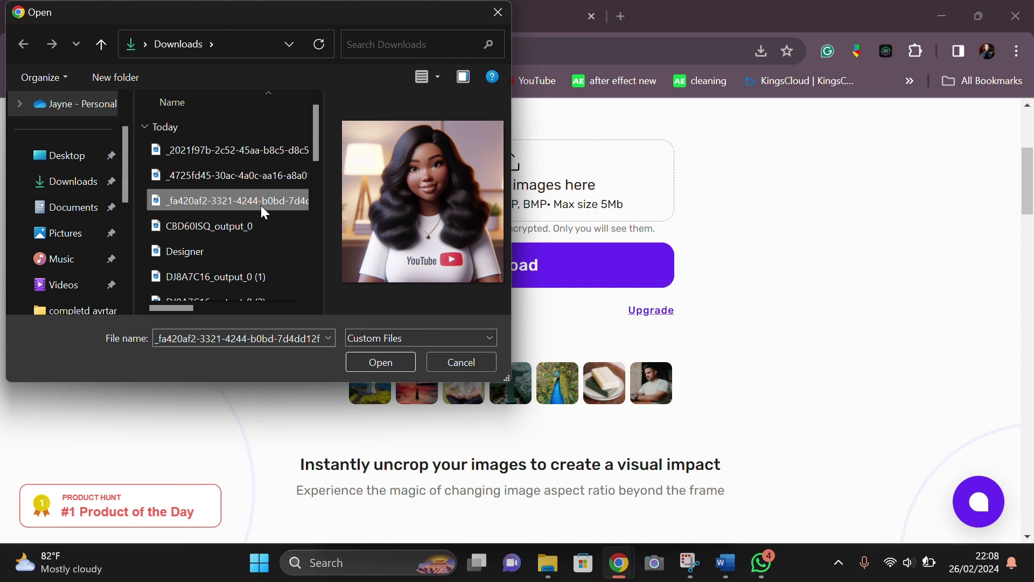
click(382, 363)
scroll(831, 316, down, 15)
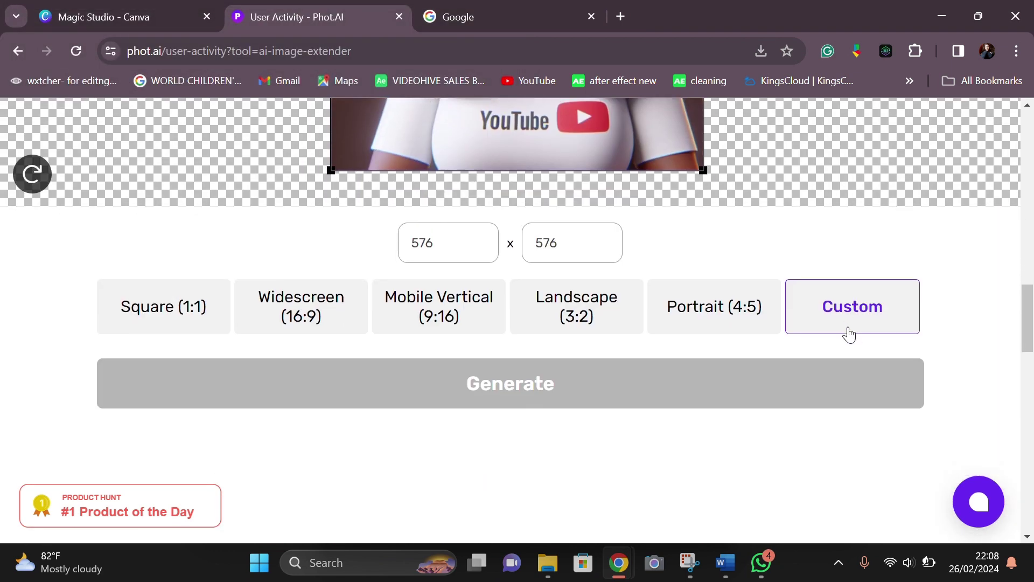
- Set Widescreen 16:9 (1024 x 576), generate the extension, and review the widened portrait
click(330, 317)
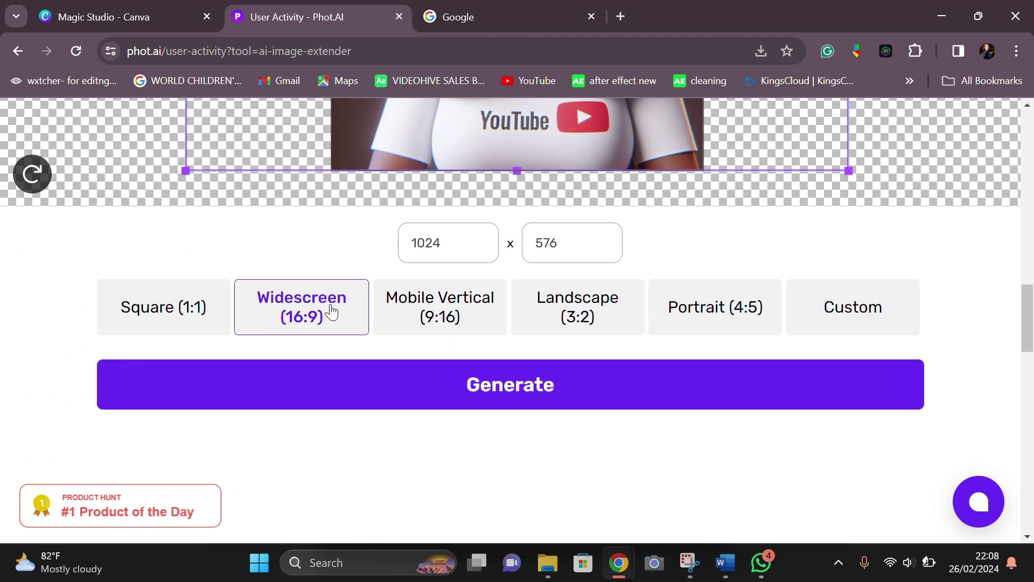
scroll(735, 209, up, 5)
scroll(735, 211, down, 5)
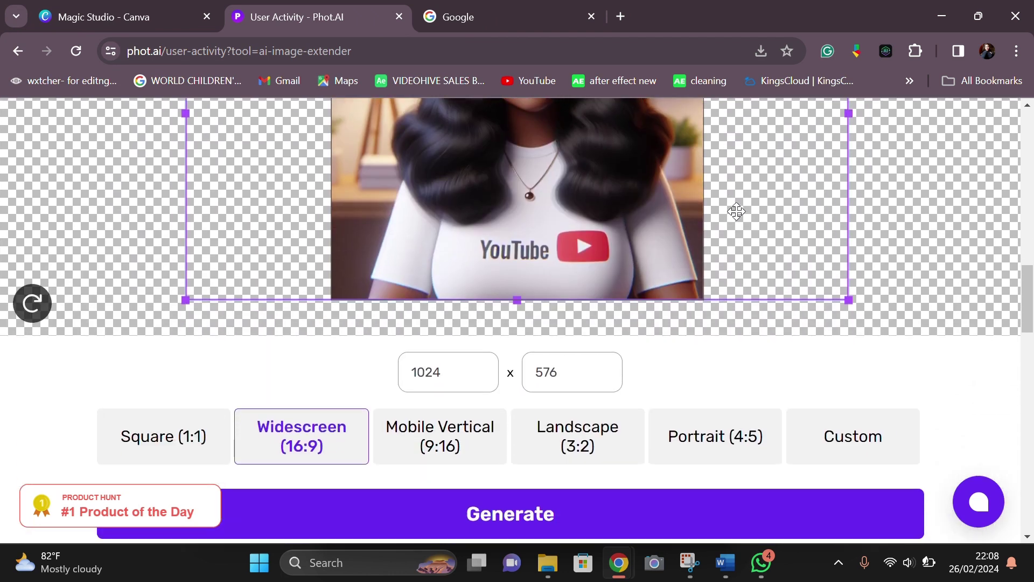
click(552, 386)
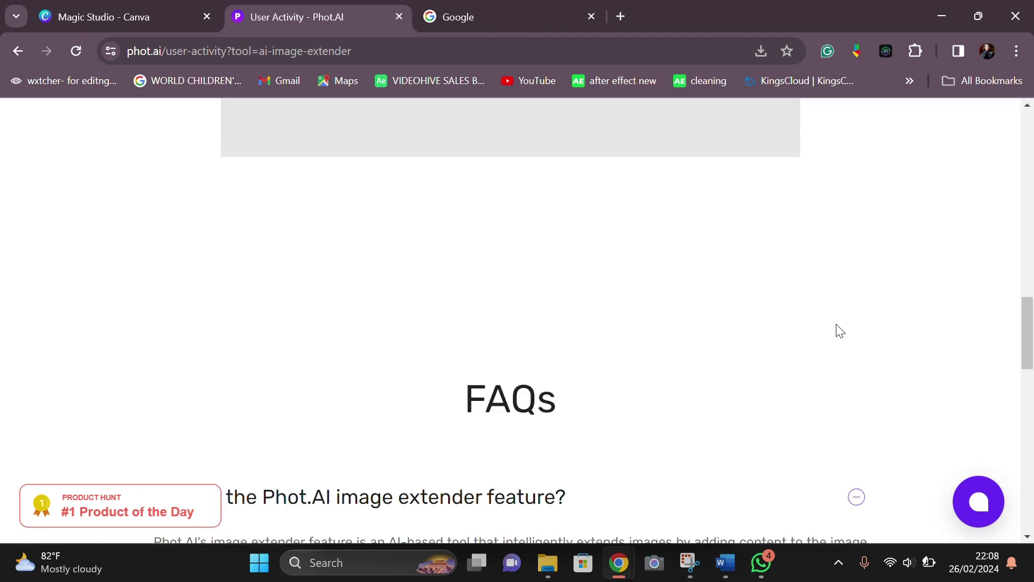
scroll(390, 153, down, 5)
scroll(388, 154, up, 2)
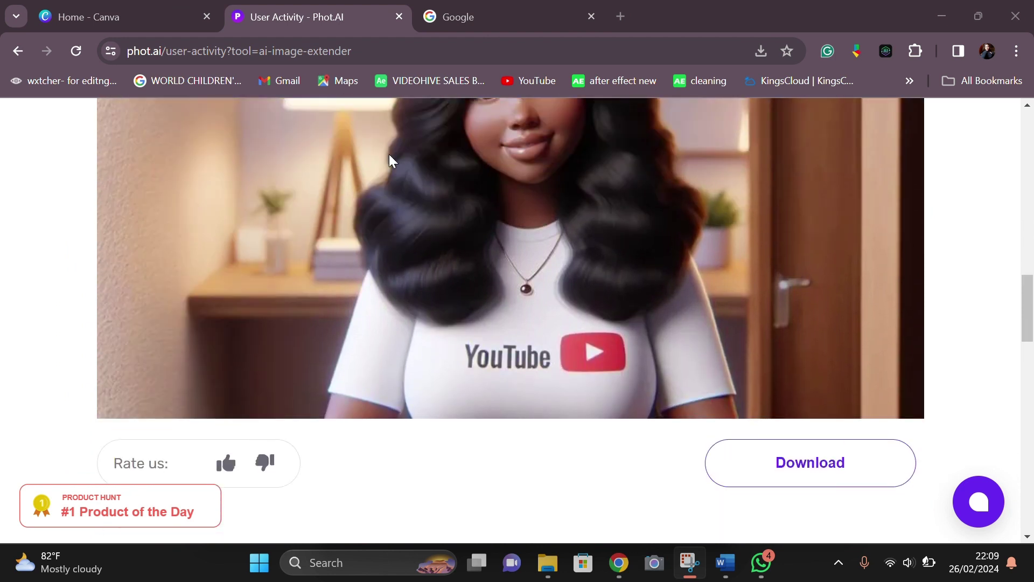
scroll(389, 154, up, 5)
scroll(388, 154, down, 3)
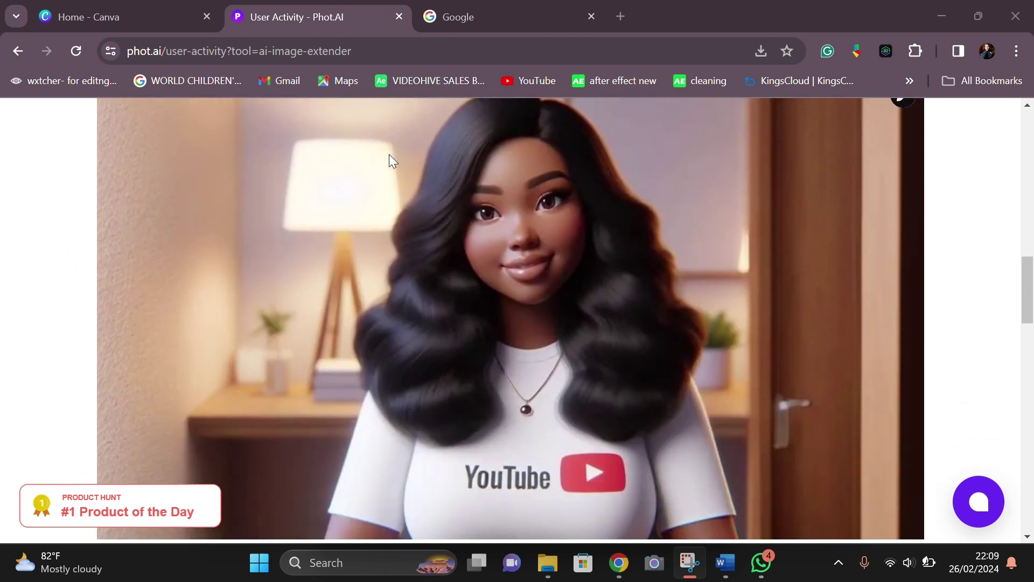
scroll(389, 154, down, 4)
scroll(389, 154, up, 1)
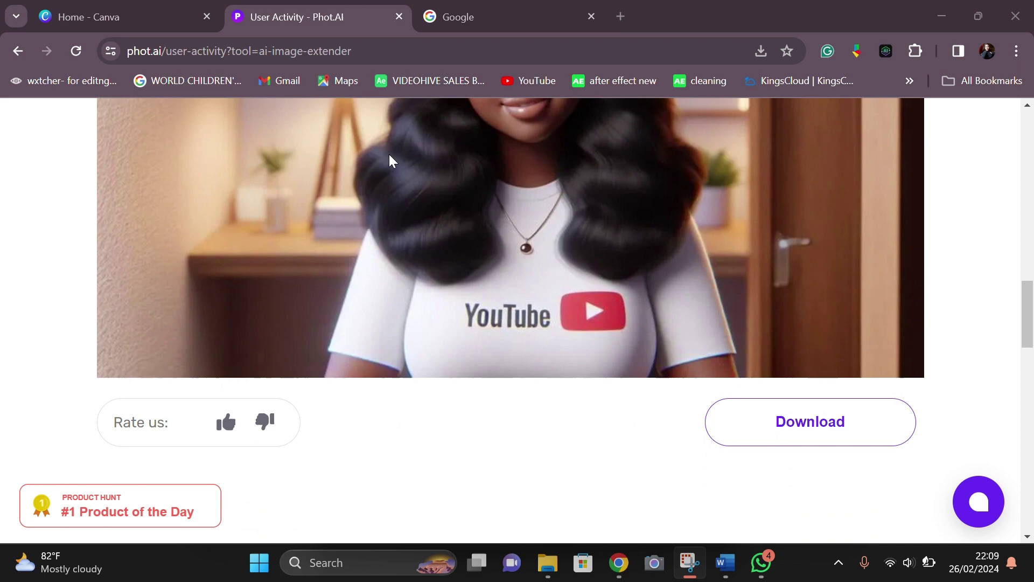
scroll(389, 154, up, 3)
scroll(388, 154, down, 2)
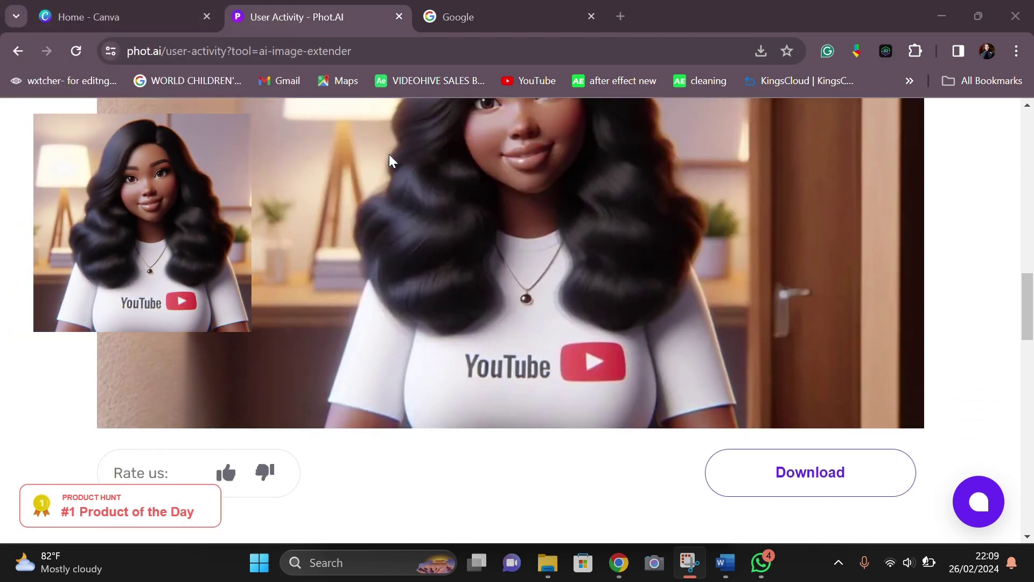
scroll(388, 154, up, 3)
scroll(389, 154, down, 2)
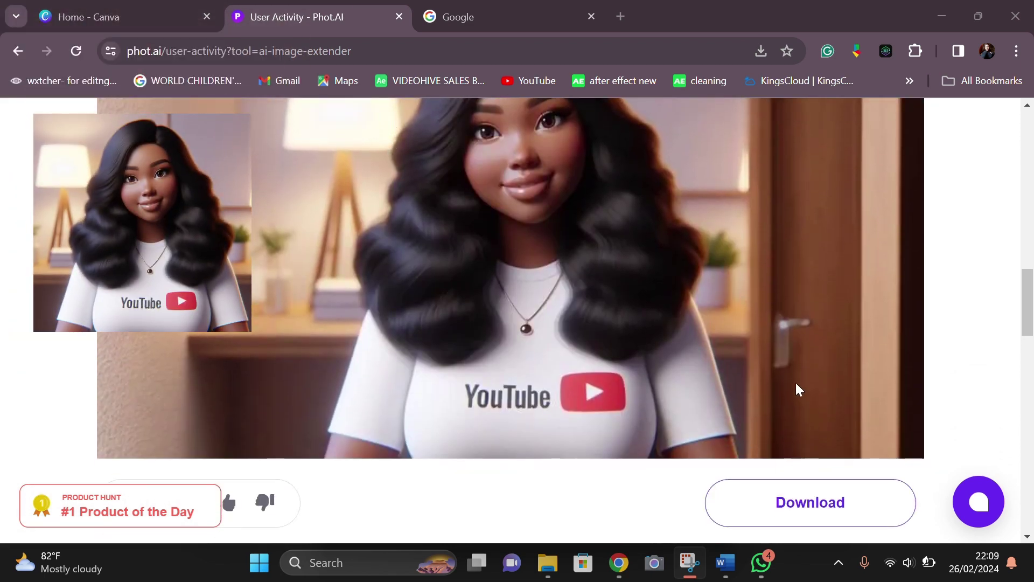
- Return to the browser showing Google results for 'remaker ai face swap'
click(823, 506)
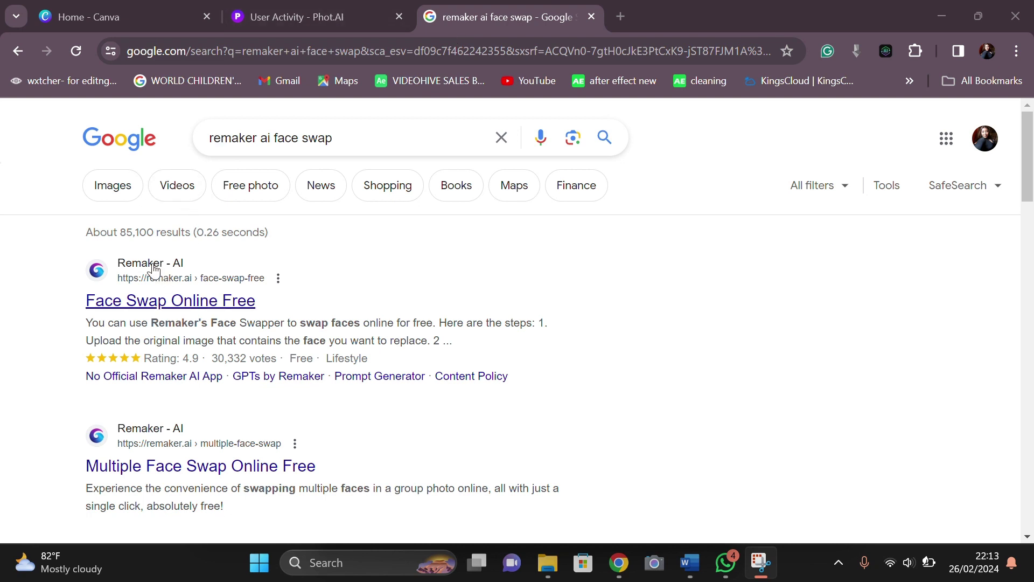
- Open Remaker's Face Swap and load U0FU7HGV_output_0 as the original image
click(172, 309)
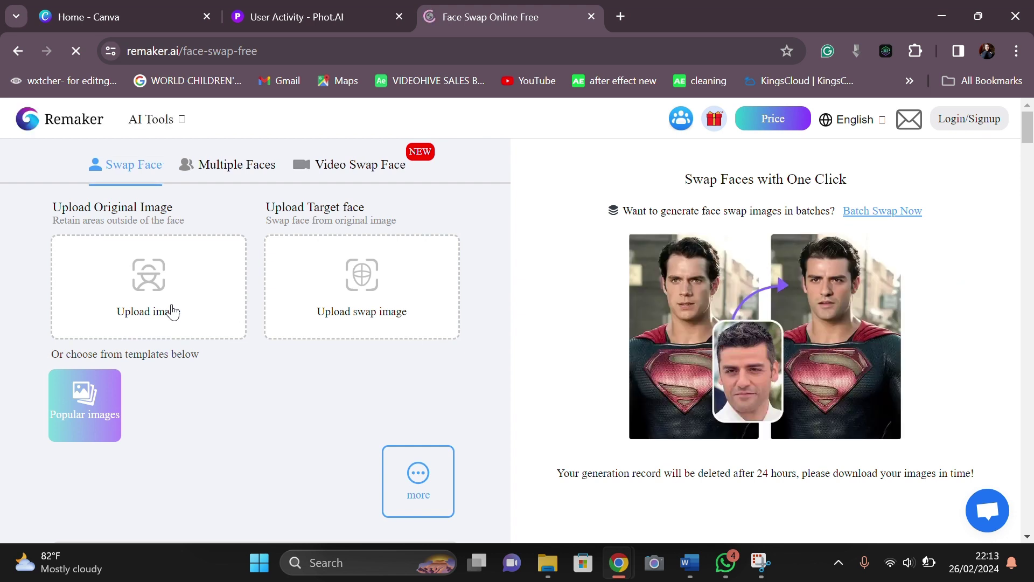
click(172, 312)
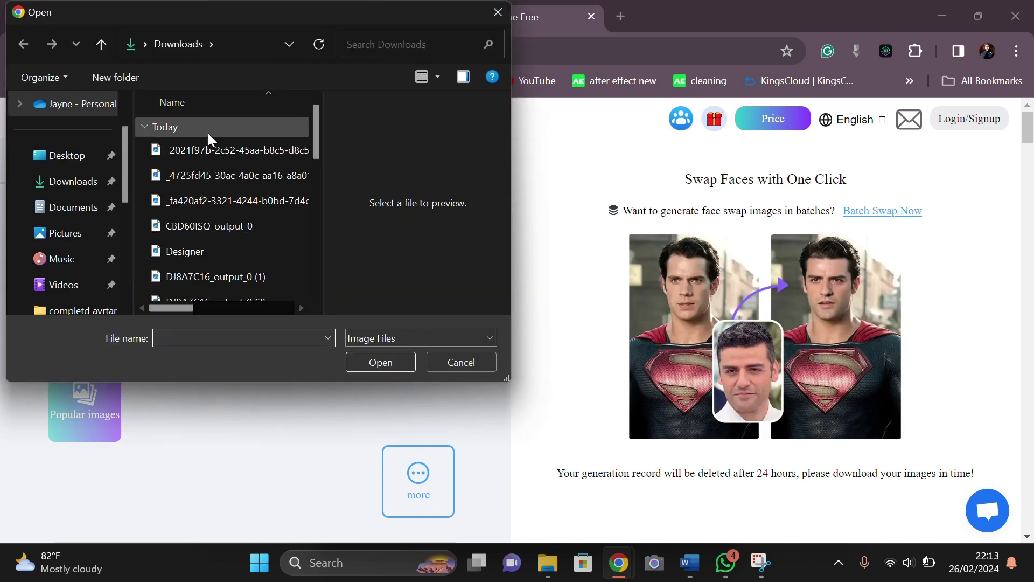
click(215, 152)
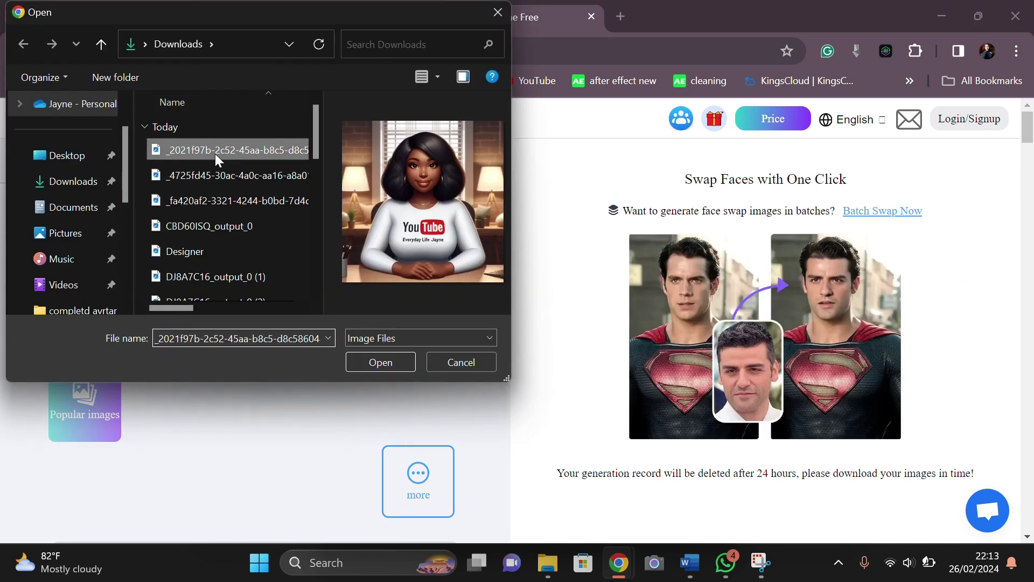
scroll(216, 255, down, 2)
click(212, 241)
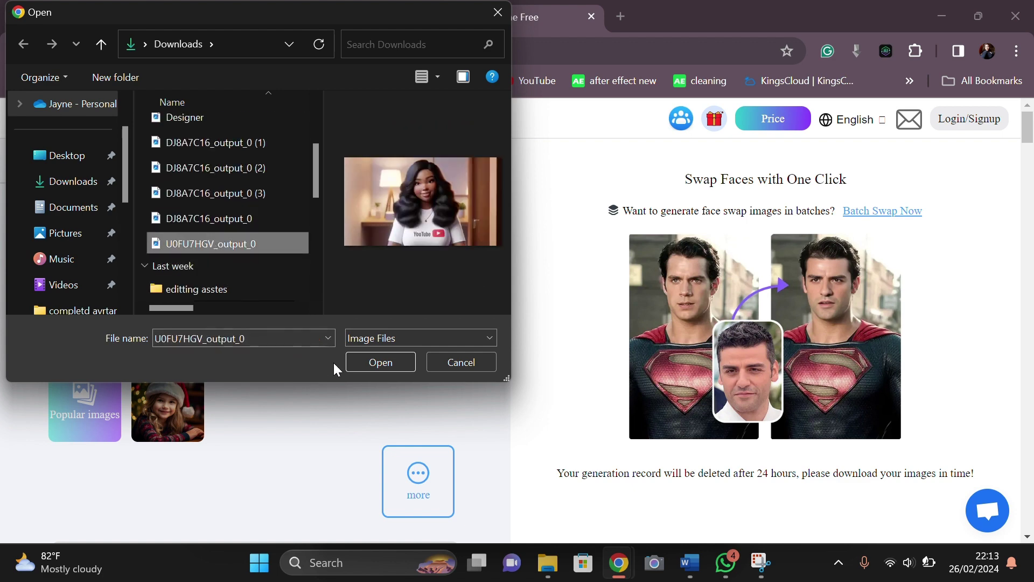
click(360, 364)
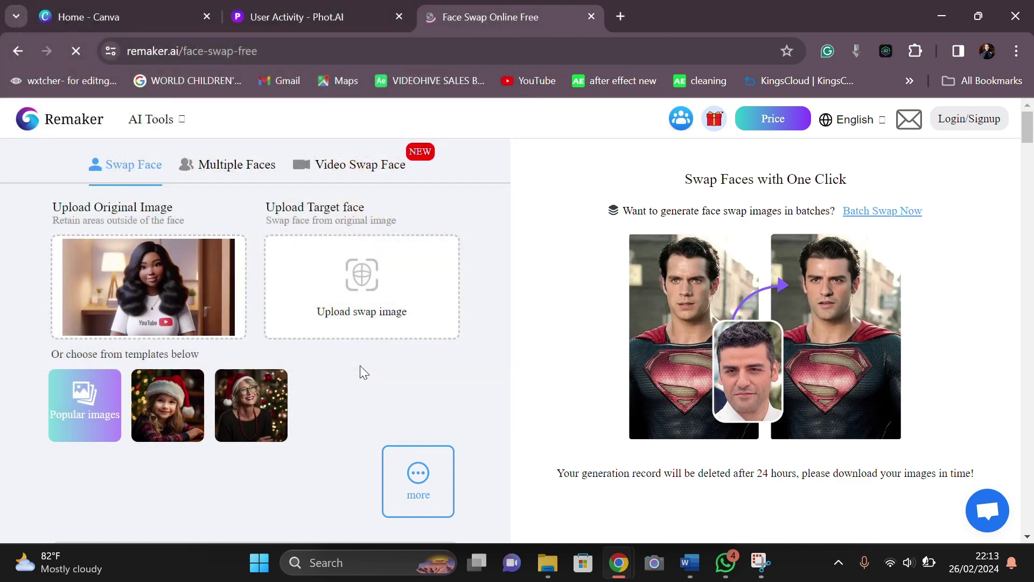
- Load photo U from Desktop > MY EDITS 2024 > my pictures as the swap face
click(375, 293)
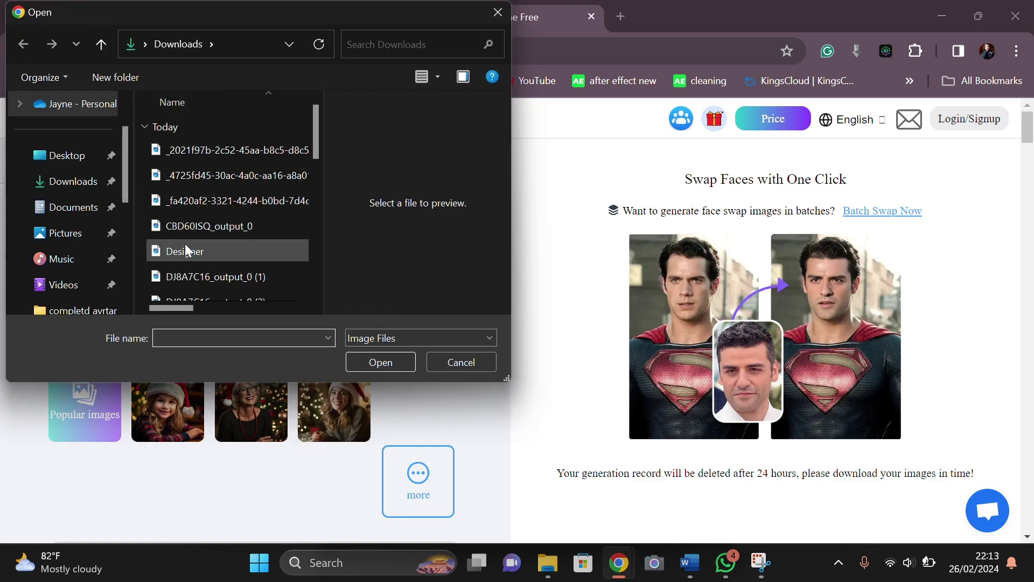
scroll(207, 227, down, 1)
click(82, 160)
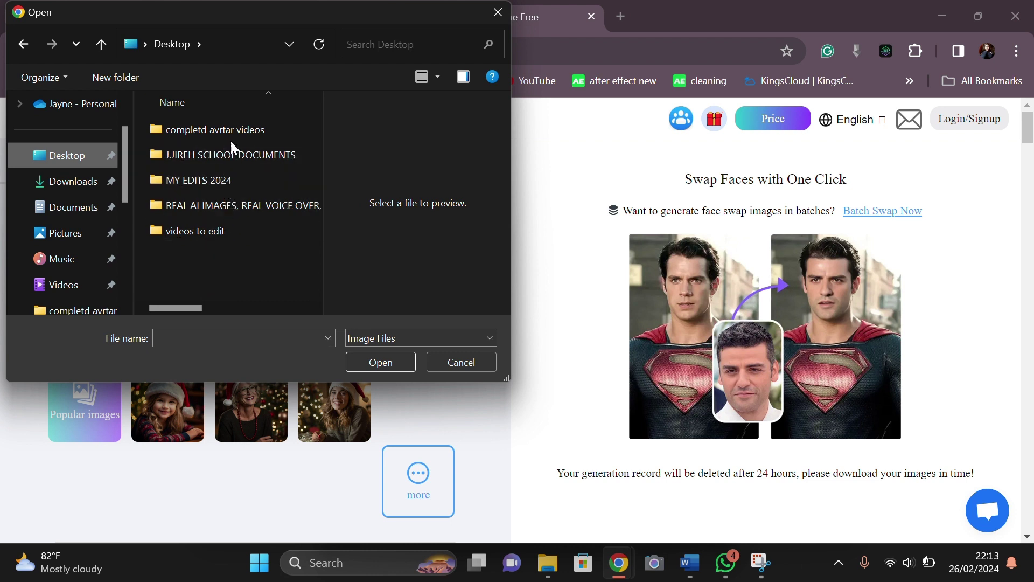
click(230, 179)
double_click(230, 179)
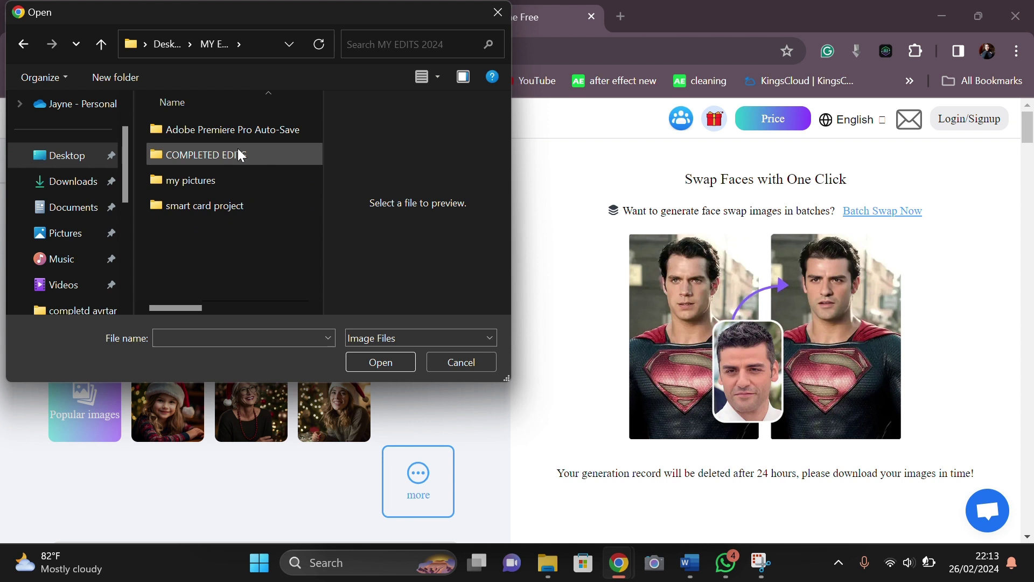
double_click(235, 186)
scroll(250, 202, down, 15)
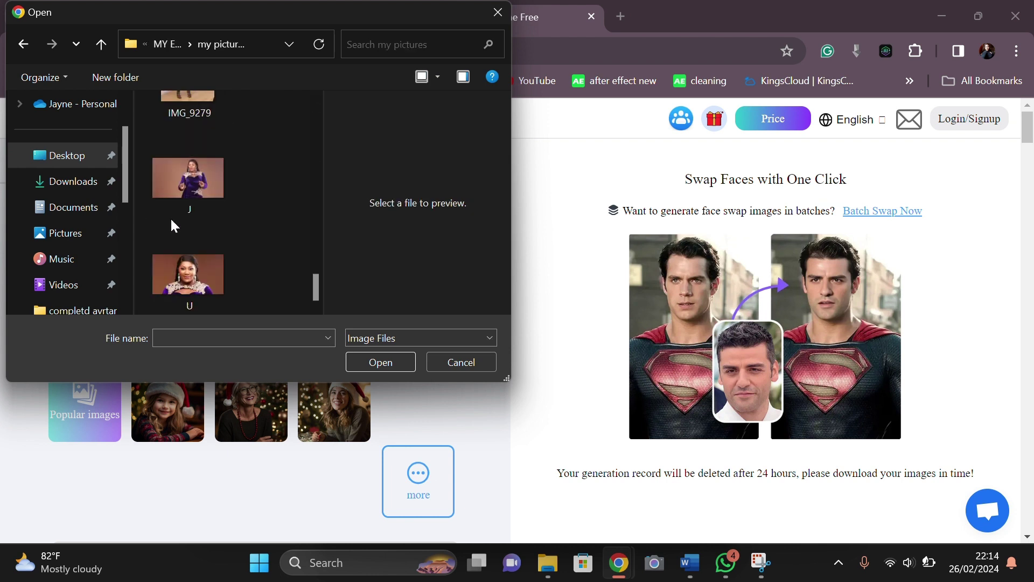
click(186, 272)
click(357, 364)
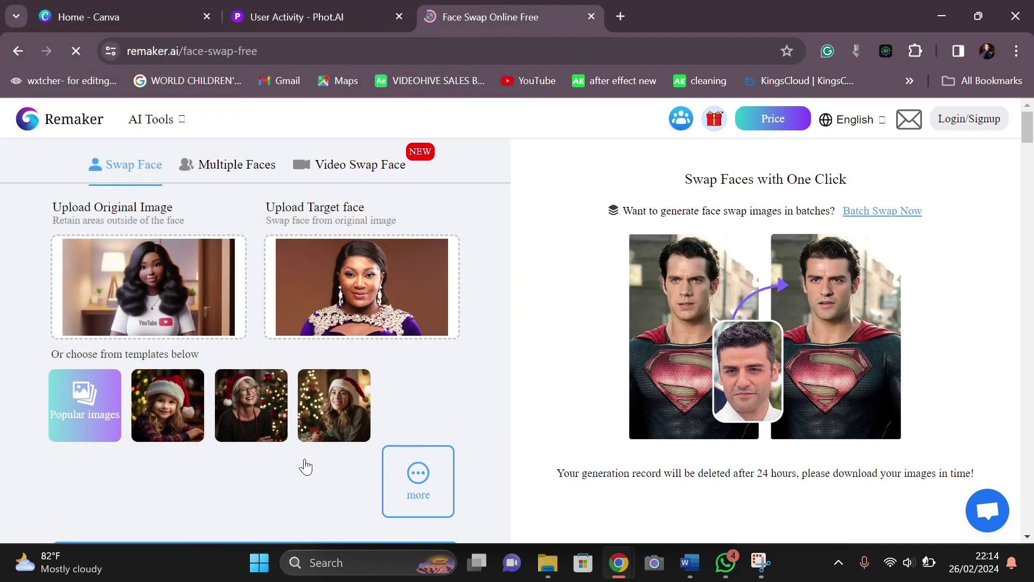
- Swap photo U's face onto the widescreen avatar and download the resulting image
scroll(303, 464, down, 9)
scroll(302, 464, up, 6)
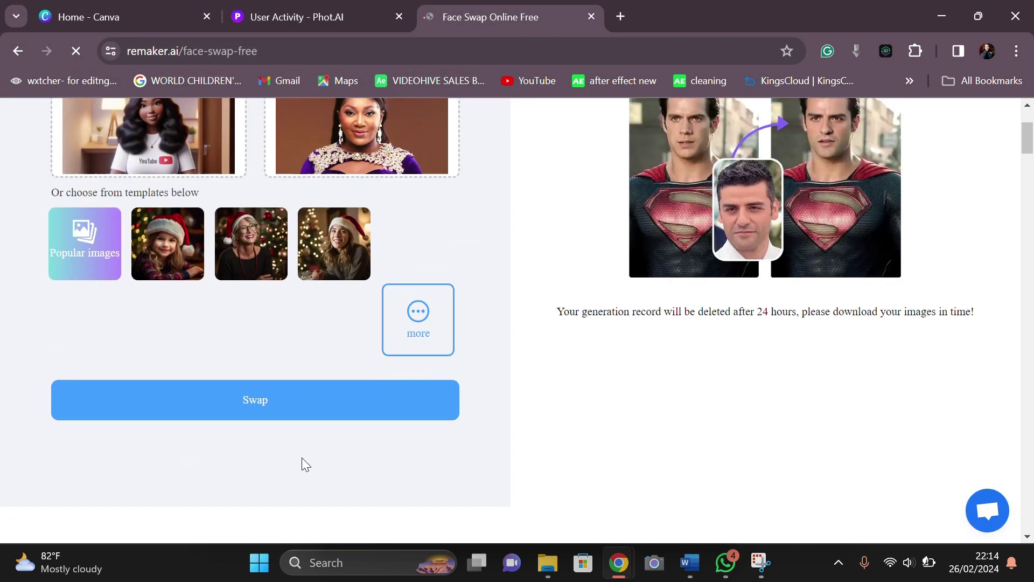
click(278, 403)
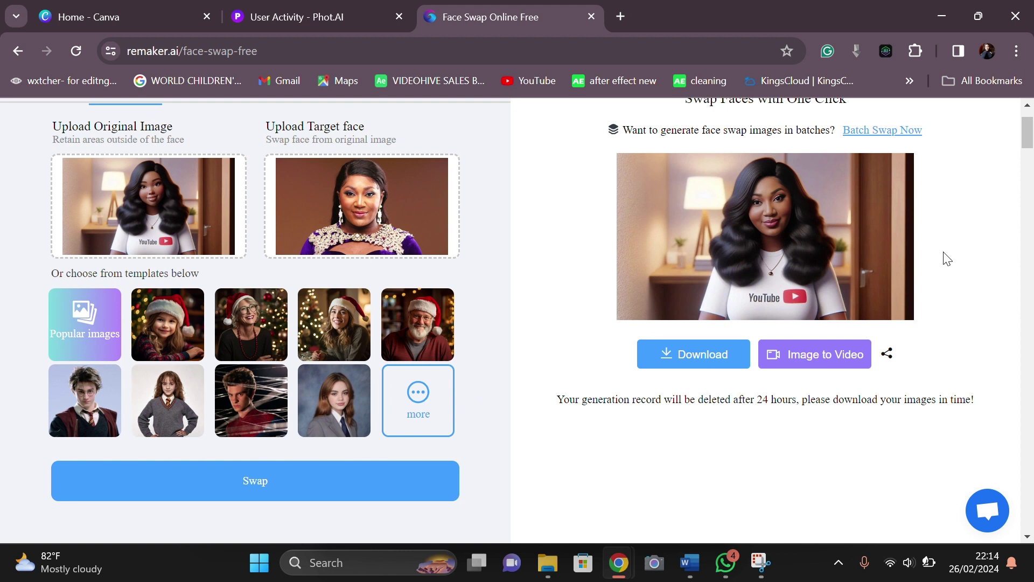
scroll(915, 261, up, 2)
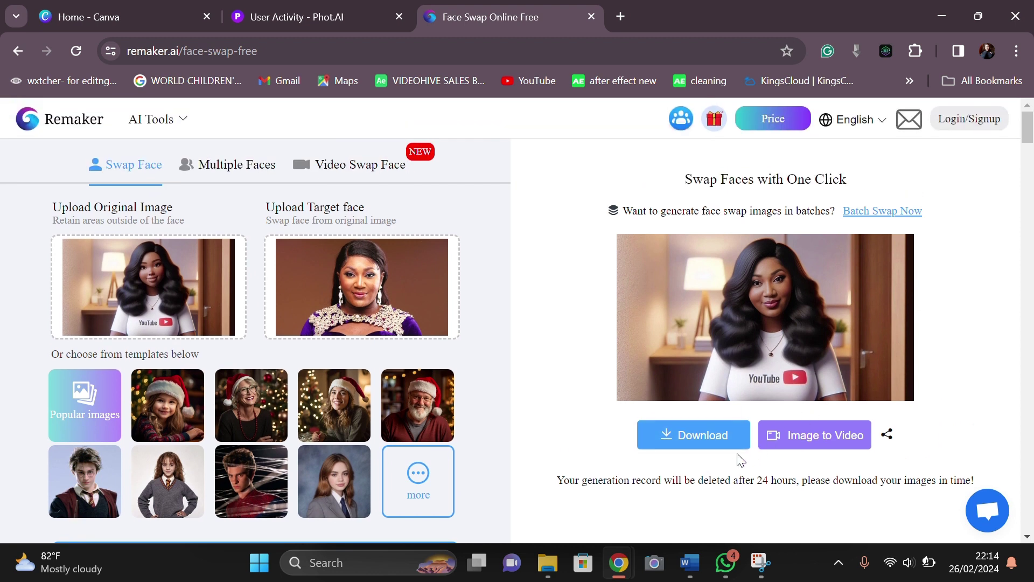
click(696, 440)
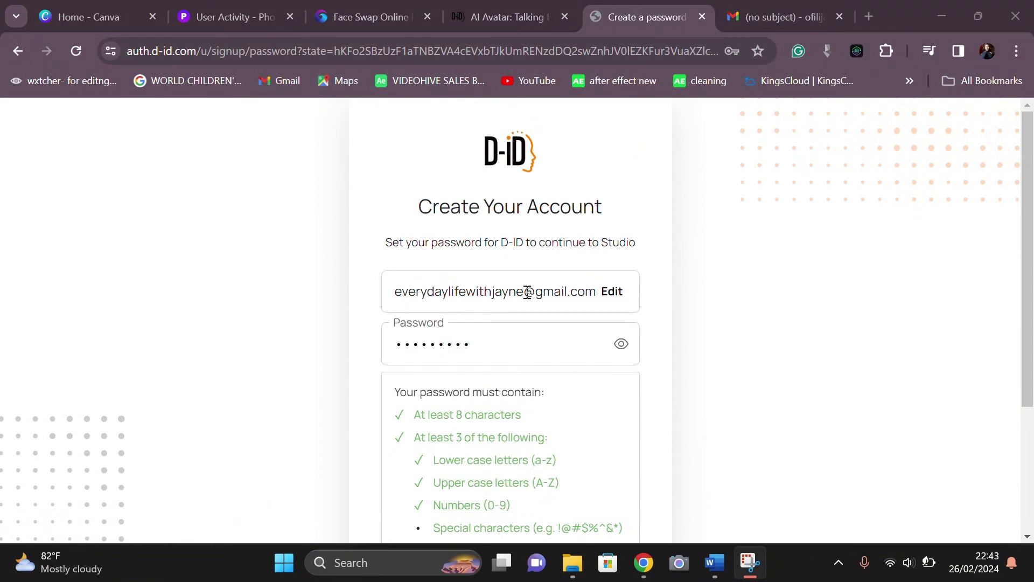
- Submit the D-ID account password, sign in from the guest menu, and choose 'For a personal project'
scroll(527, 291, down, 3)
click(544, 417)
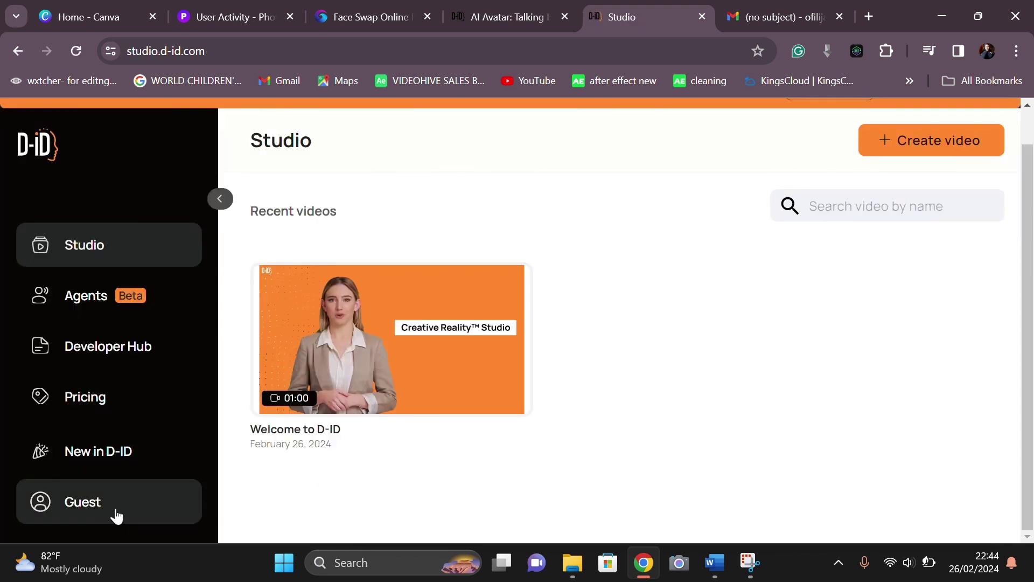
click(113, 512)
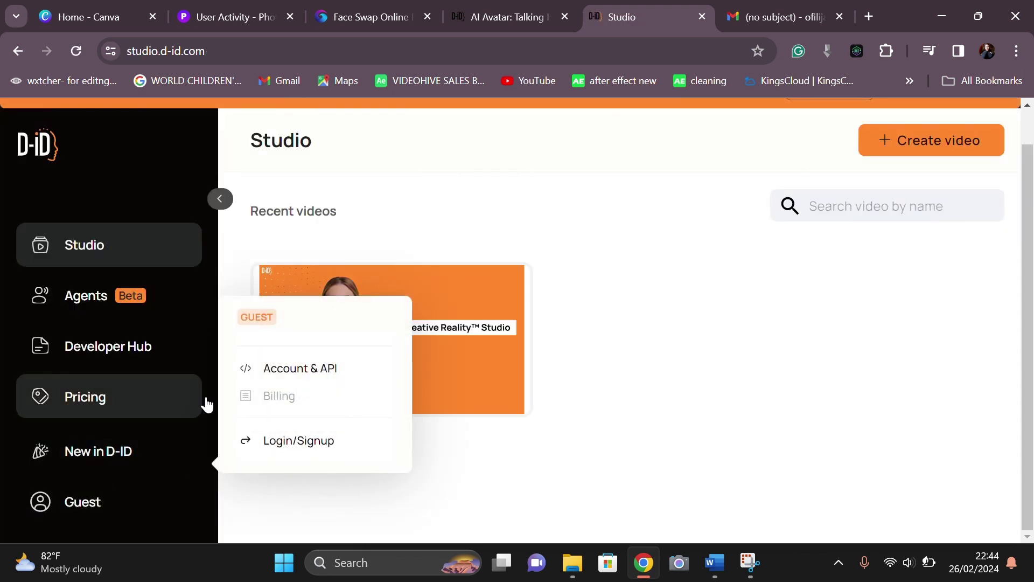
click(335, 441)
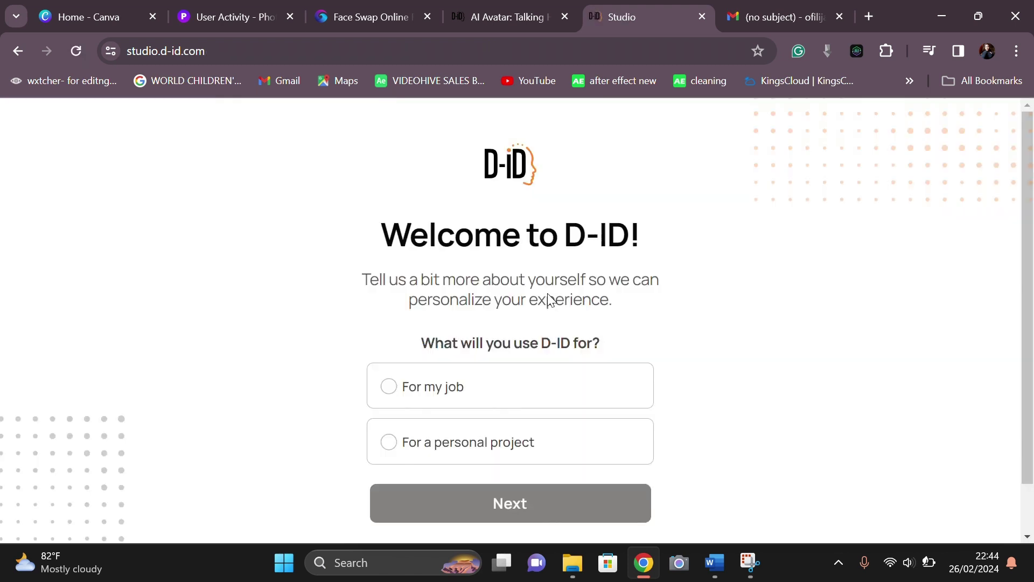
click(388, 452)
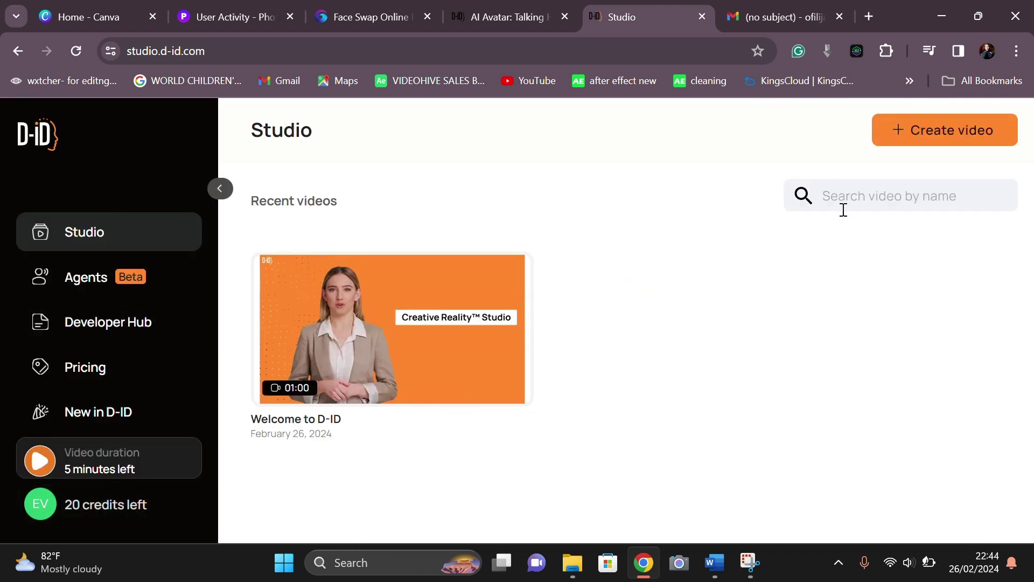
- Create a new video using the face-swapped woman's photo as the presenter
click(941, 135)
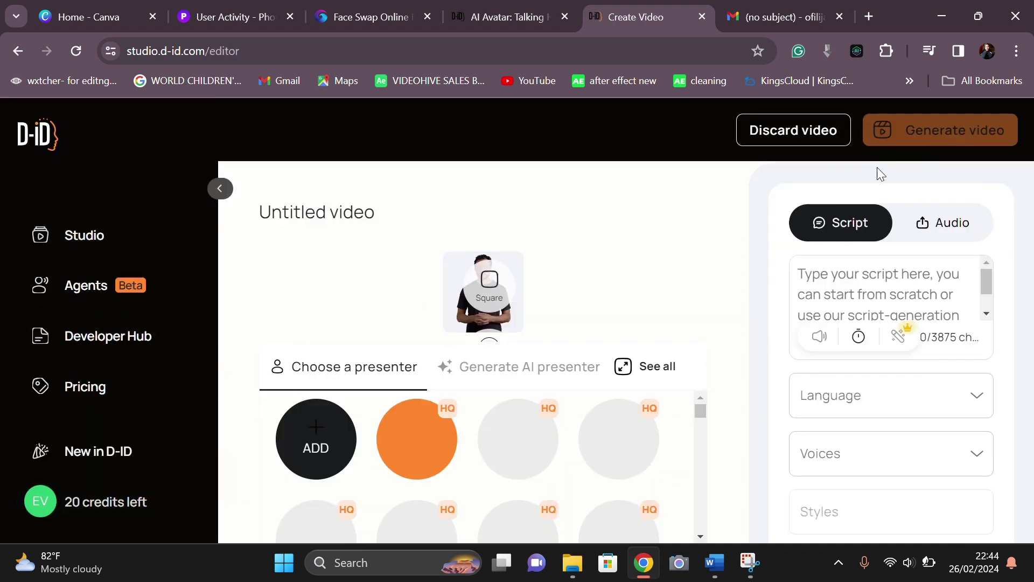
mouse_move(312, 438)
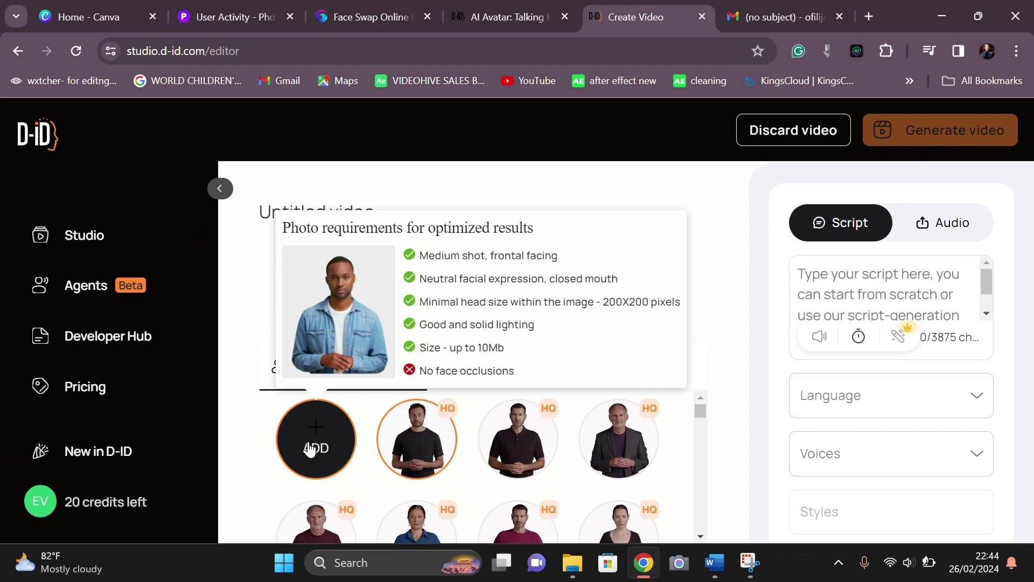
click(315, 447)
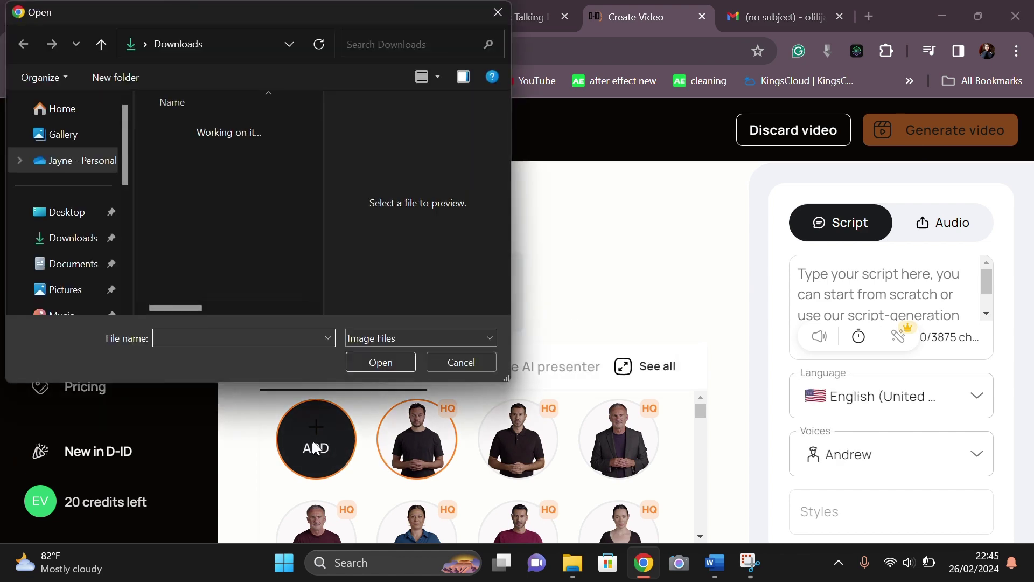
click(236, 232)
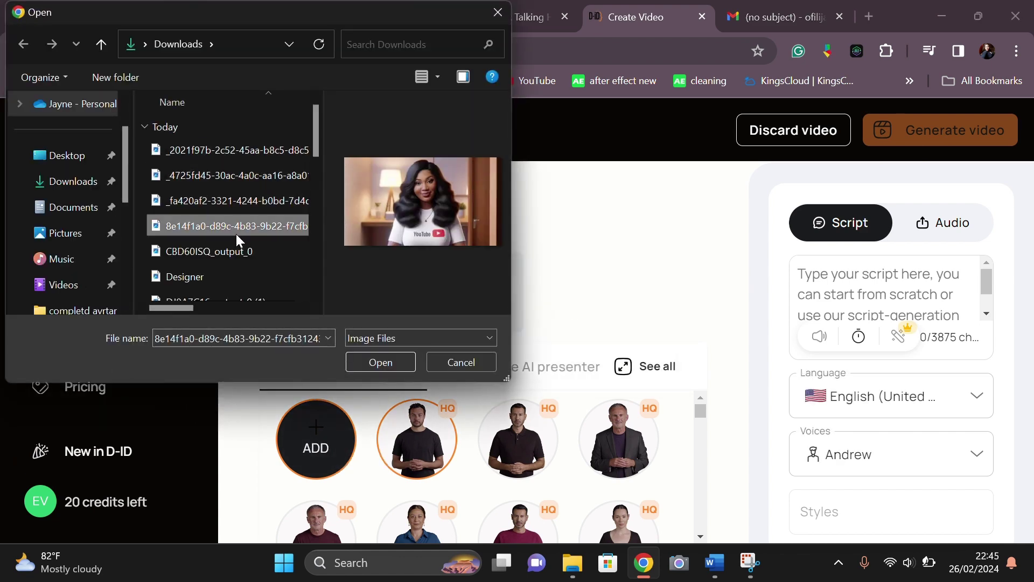
click(361, 366)
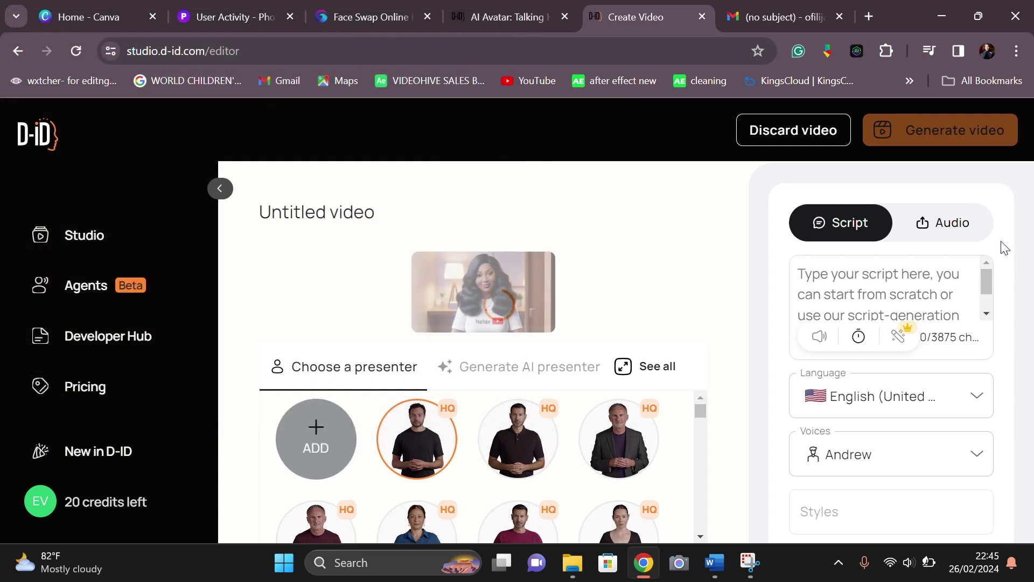
- Upload the Recording 2 audio file as the presenter's voice
click(952, 226)
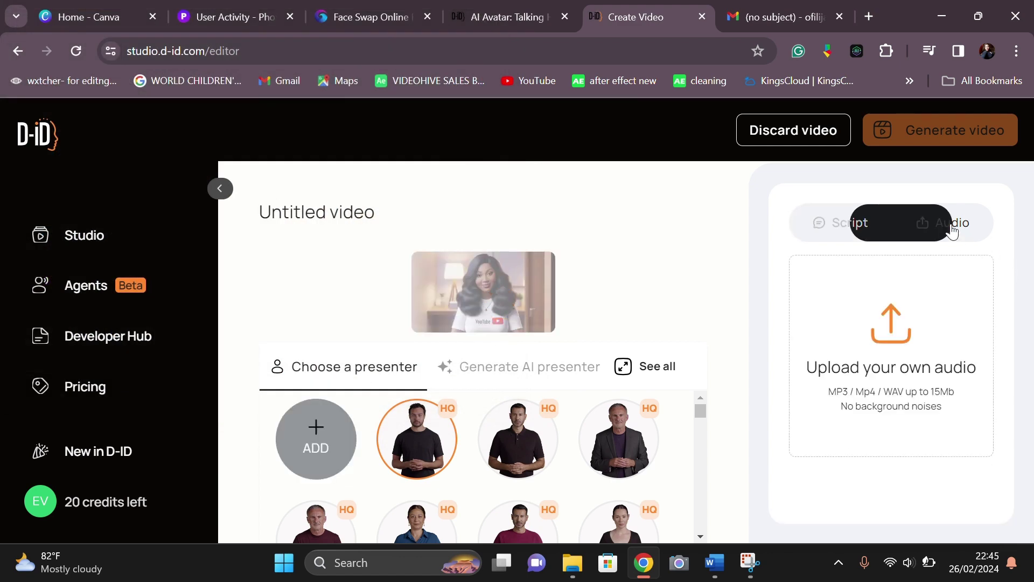
click(890, 353)
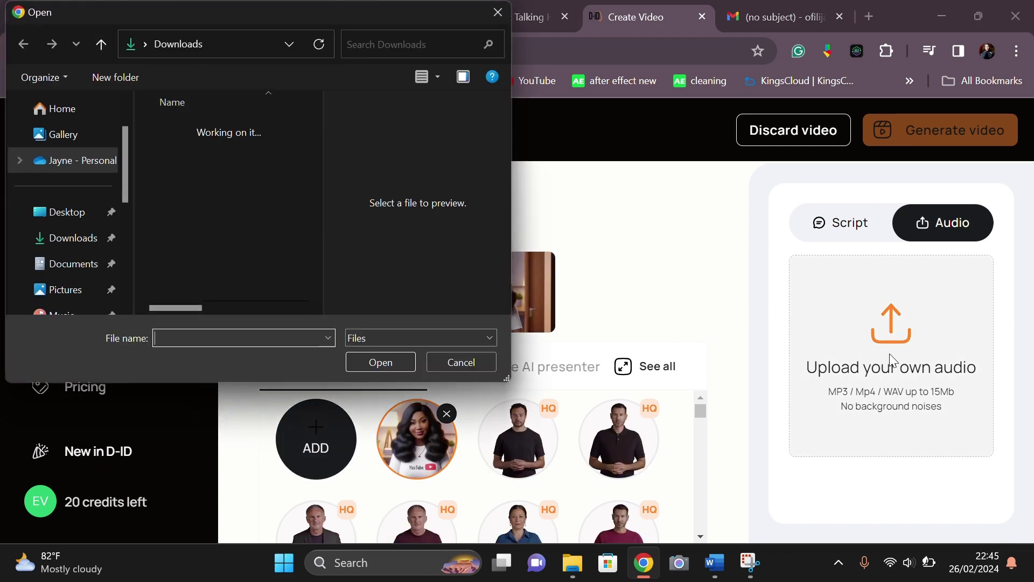
click(202, 150)
click(395, 368)
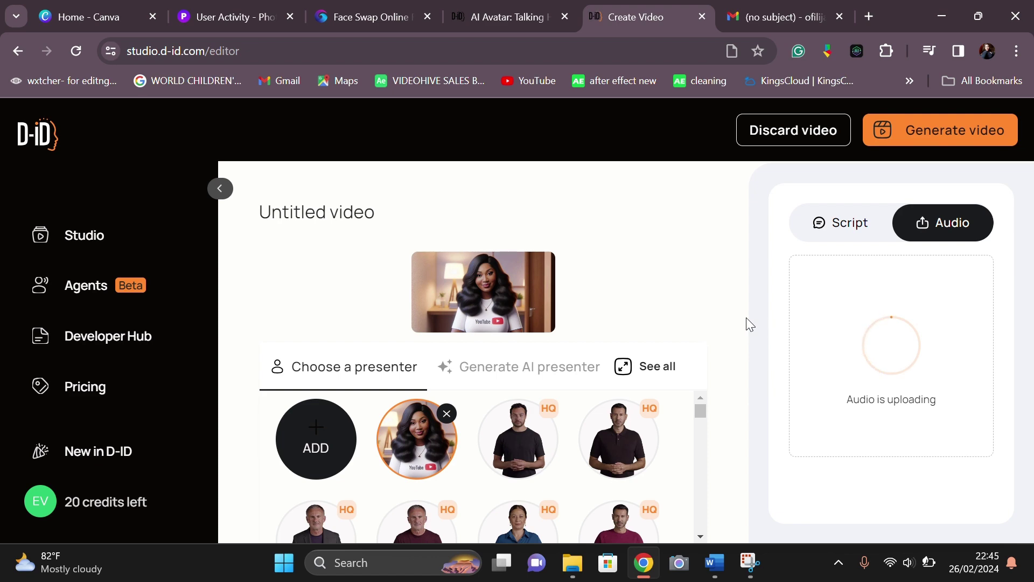
- Generate the 1:15 talking video for 6 credits, watch it, then close the player
click(911, 127)
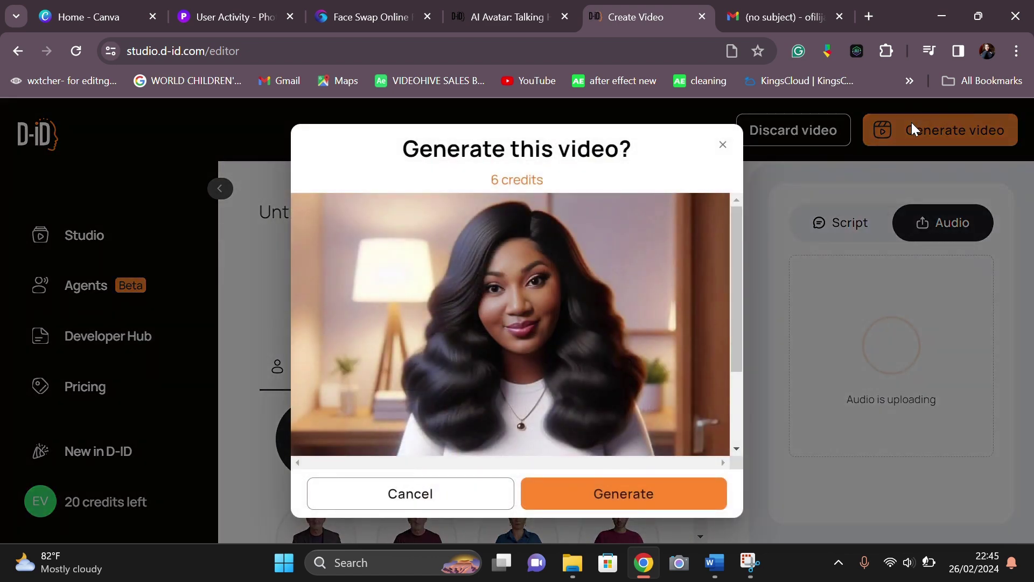
click(641, 499)
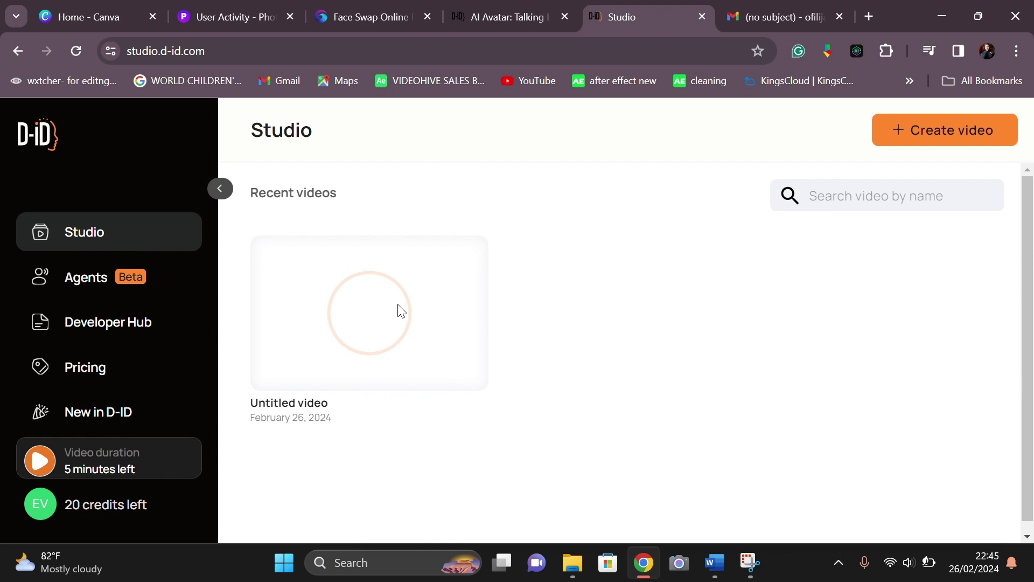
mouse_move(409, 323)
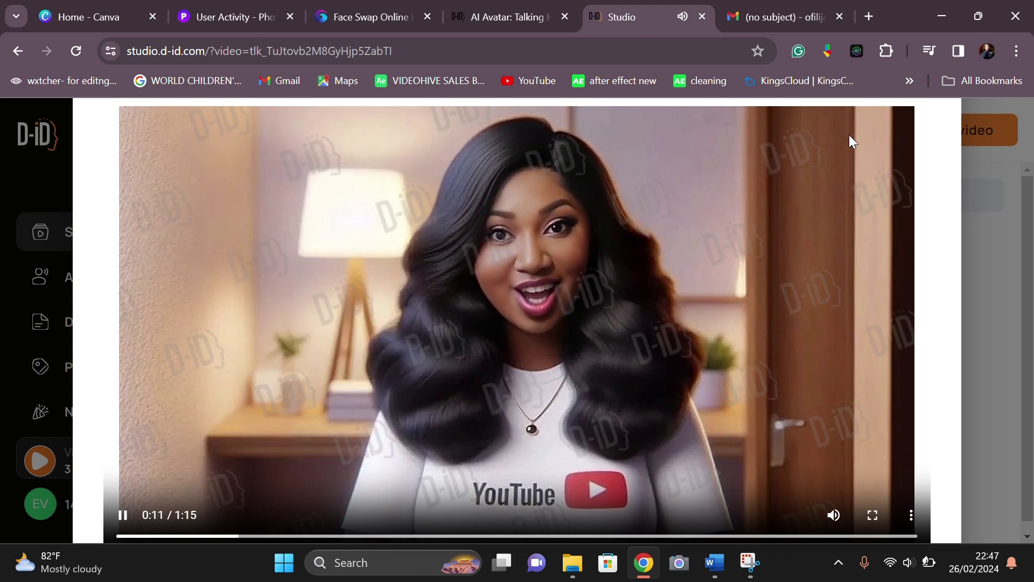
click(125, 518)
click(980, 340)
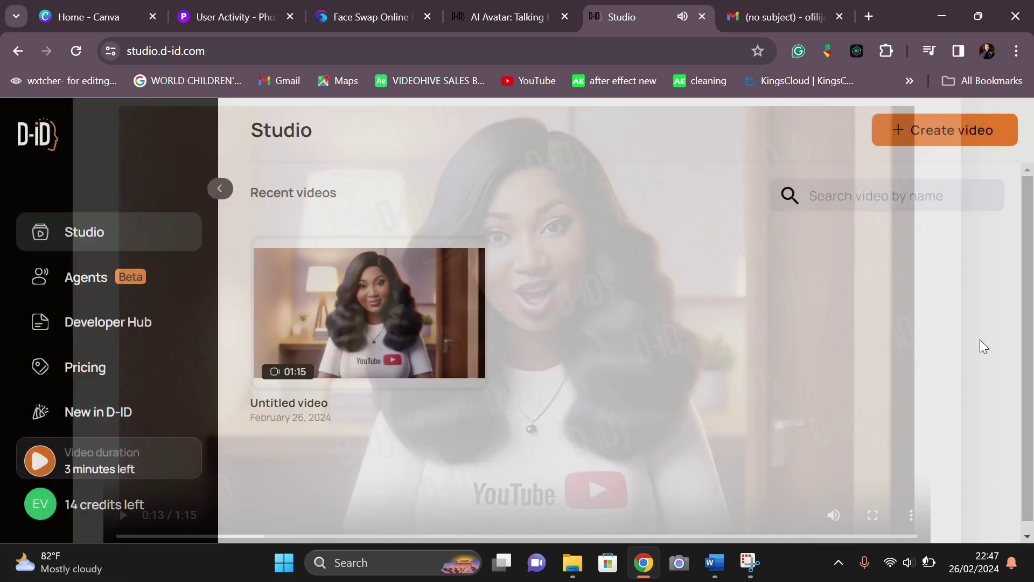
mouse_move(314, 380)
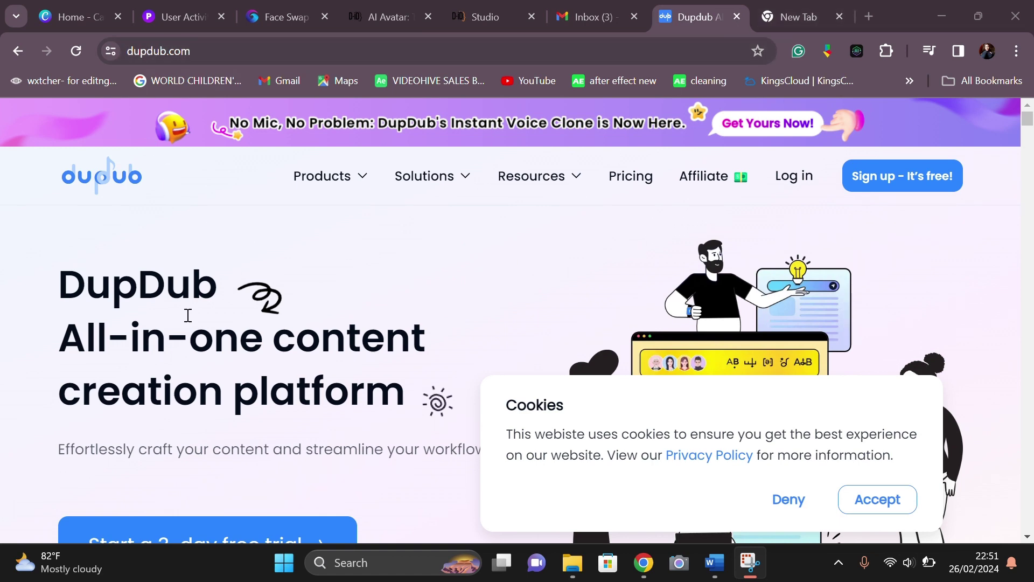
- Sign up for a new DupDub account
mouse_move(329, 176)
click(925, 183)
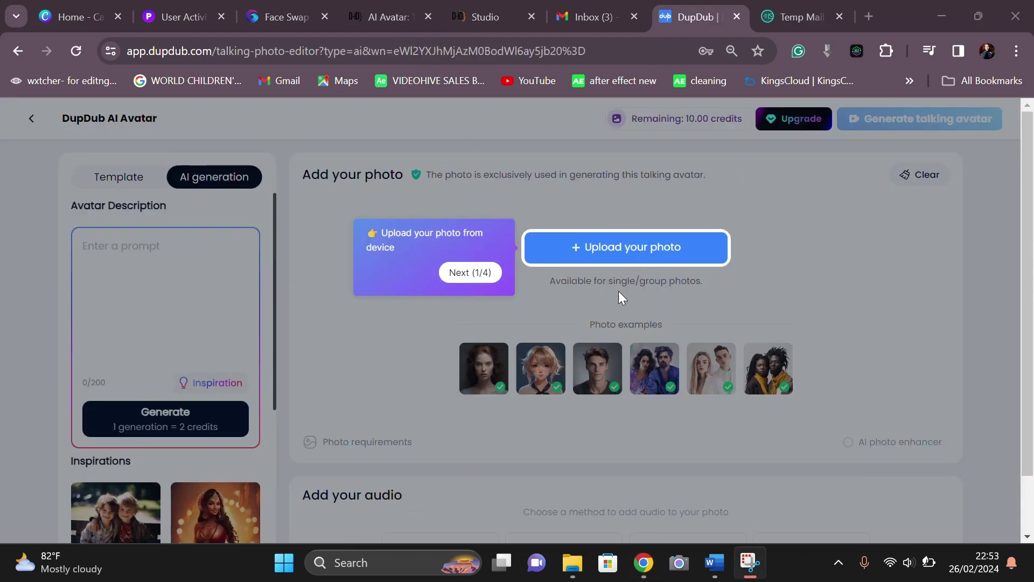
click(613, 246)
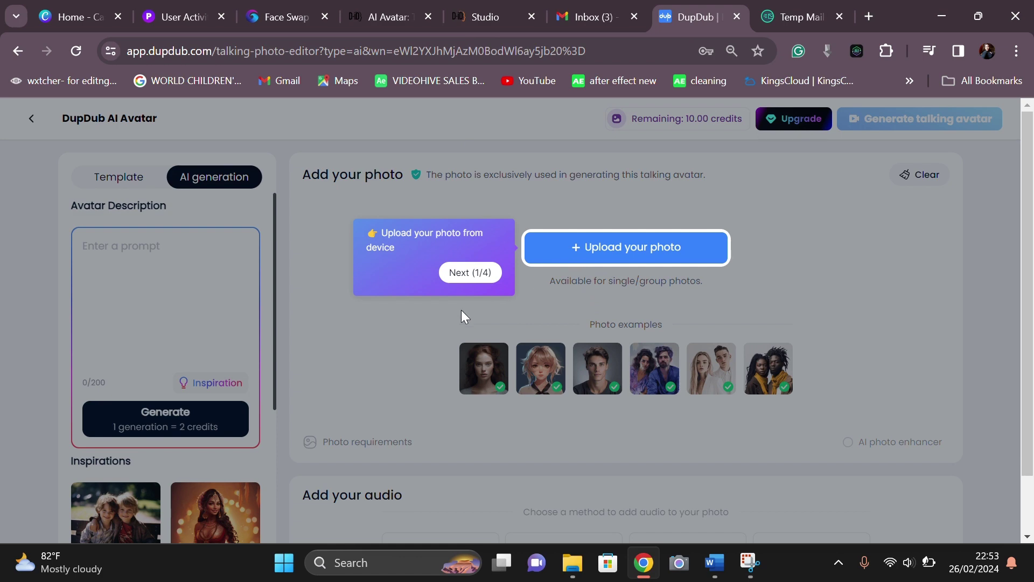
- Step through and dismiss the AI Avatar editor's introductory tour
click(475, 274)
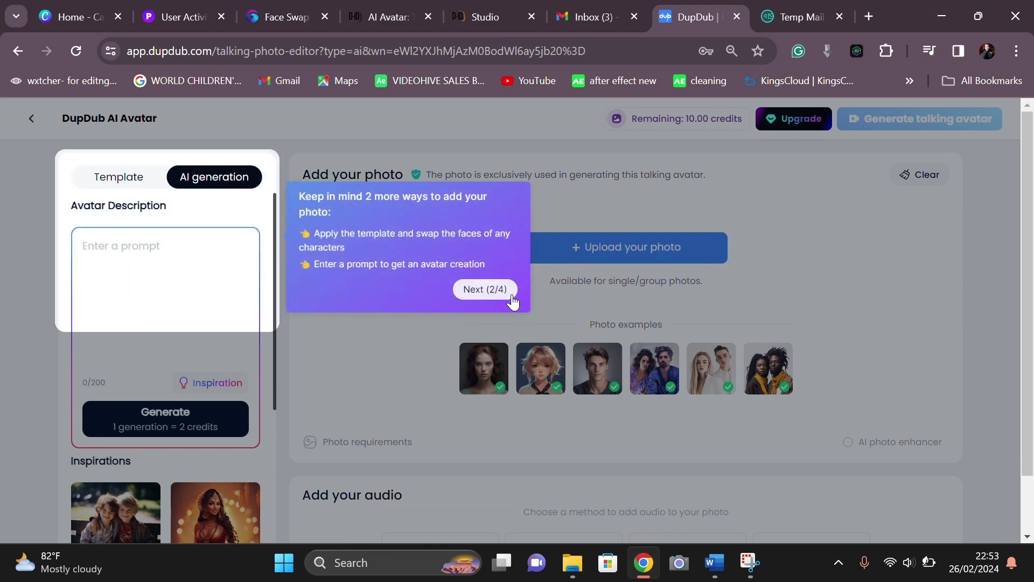
click(509, 298)
click(676, 405)
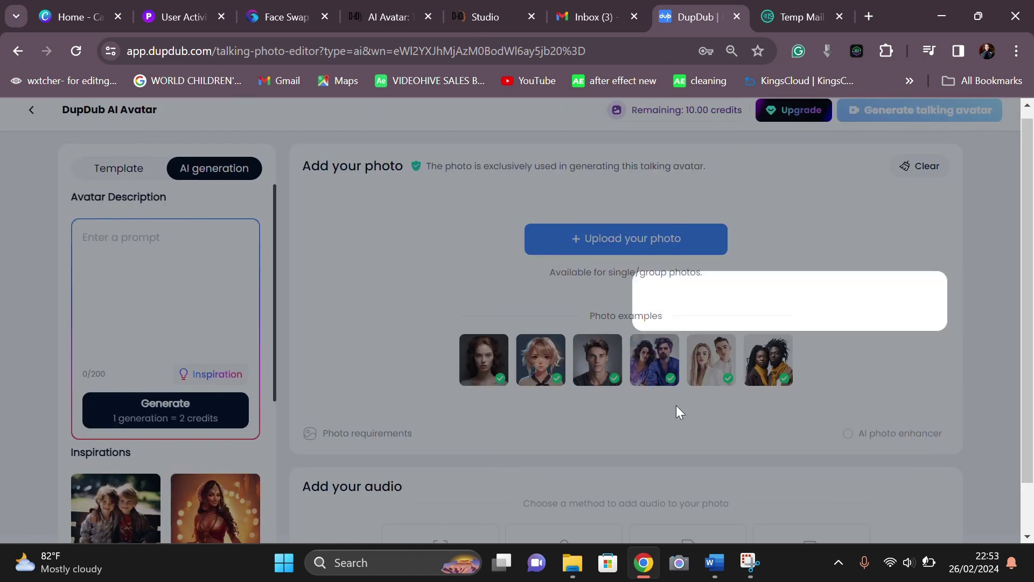
click(1002, 238)
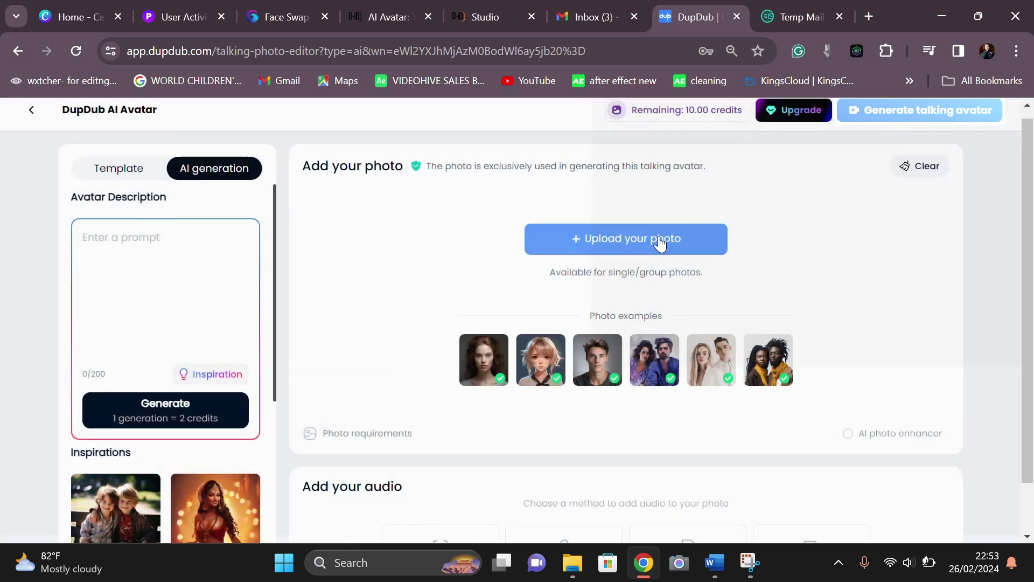
- Upload 6WUDUN0Z_output_0 from Downloads as the talking-photo avatar image
click(575, 242)
click(205, 153)
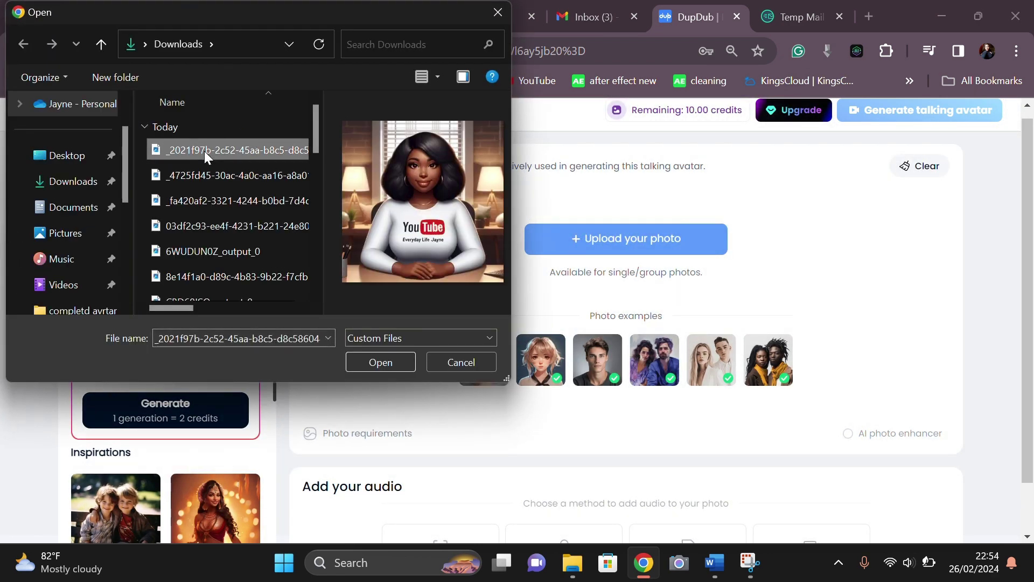
click(214, 251)
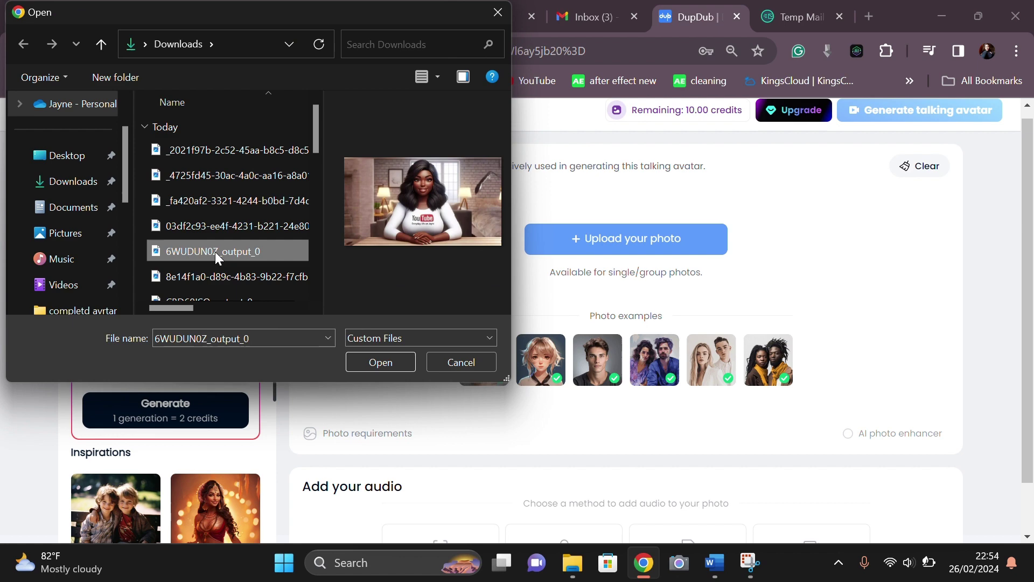
click(389, 367)
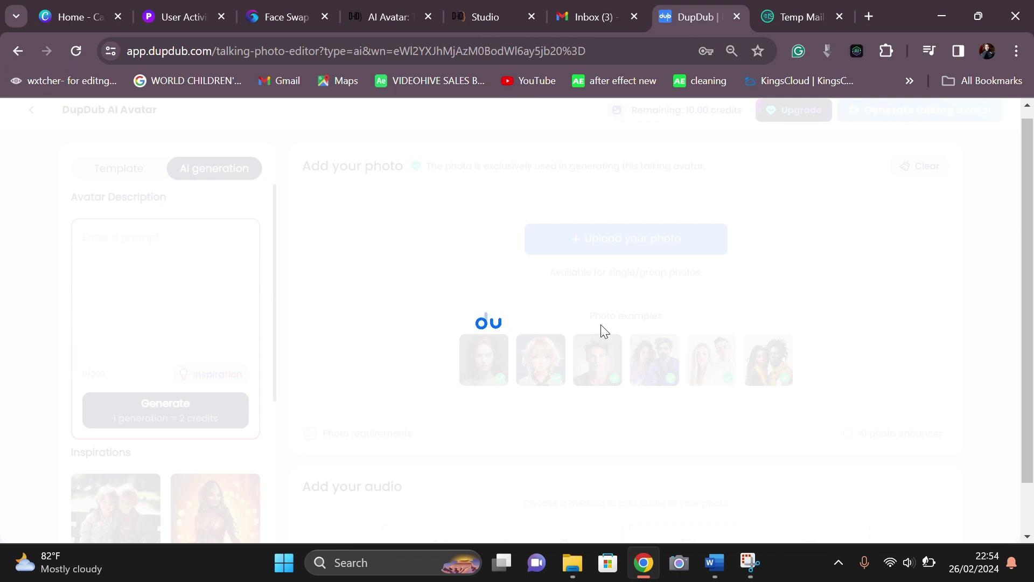
scroll(388, 328, down, 1)
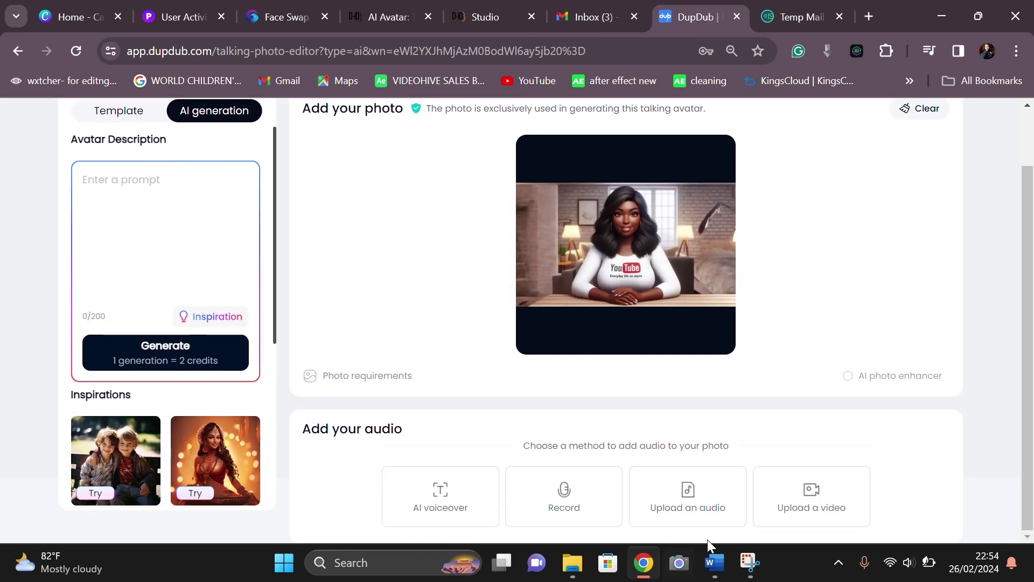
- Upload the Recording 2 audio file as the avatar's 1:15 voice clip
click(704, 507)
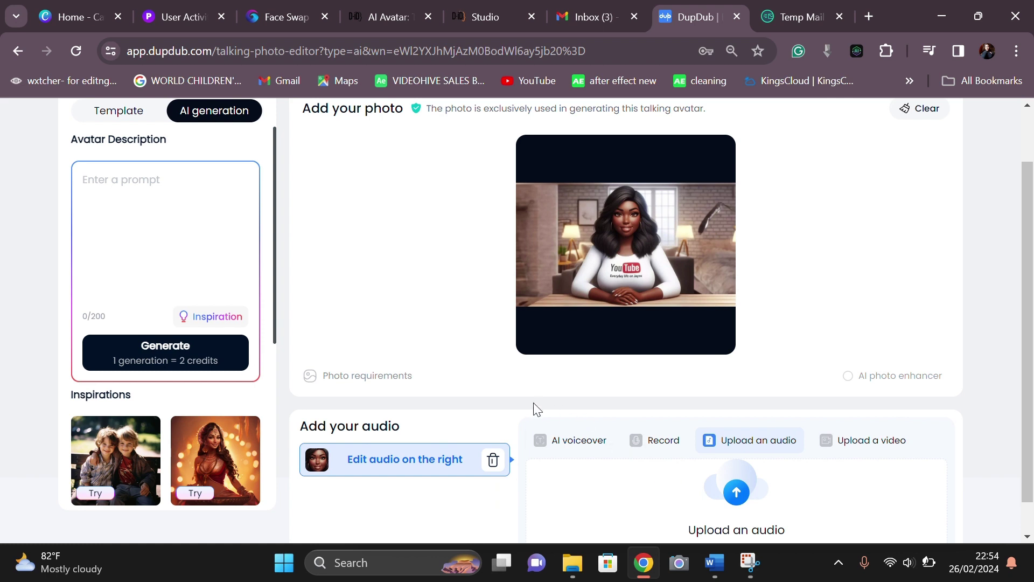
click(743, 495)
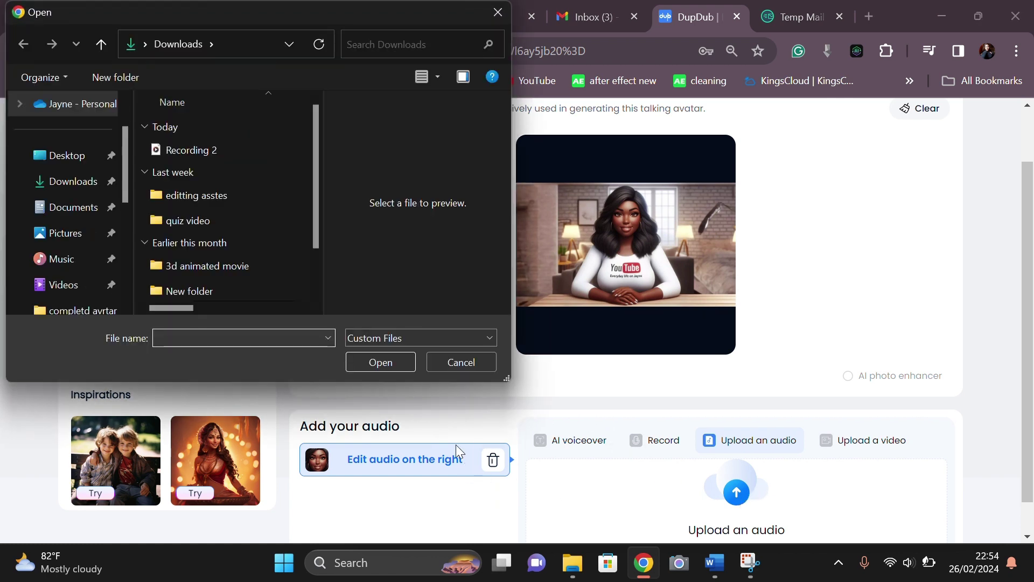
click(256, 156)
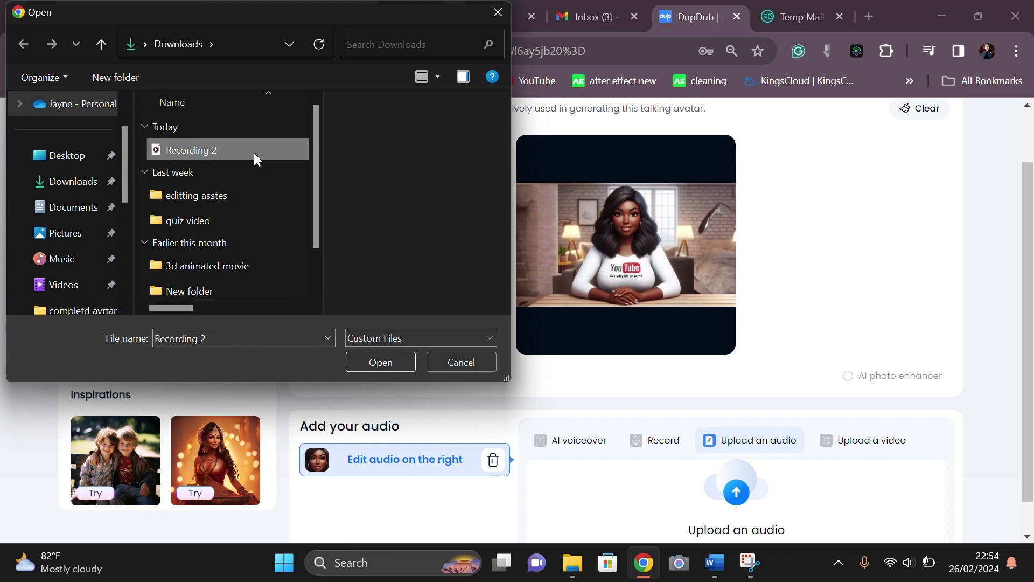
click(414, 362)
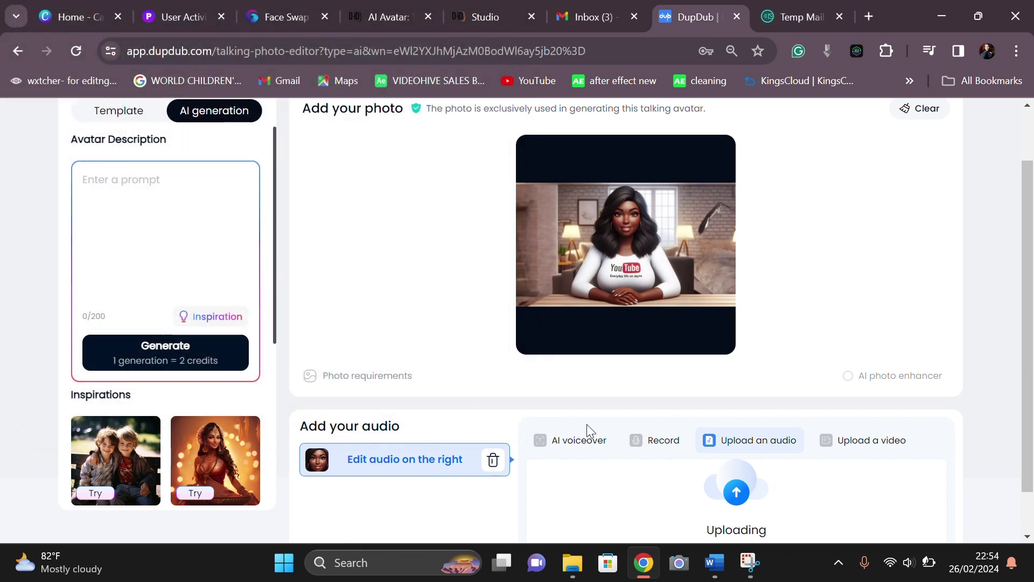
scroll(586, 424, up, 1)
scroll(587, 429, down, 2)
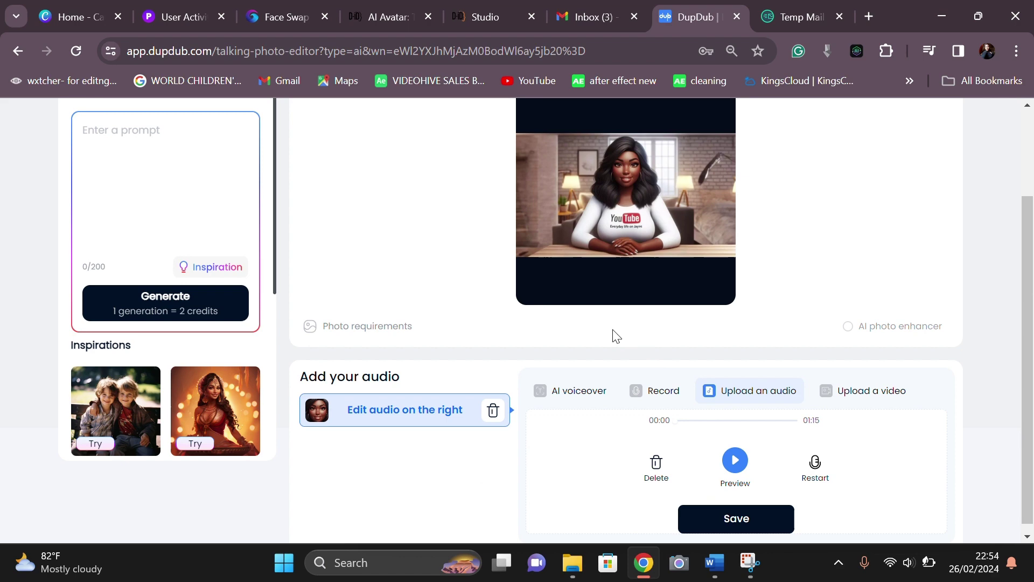
scroll(614, 335, up, 2)
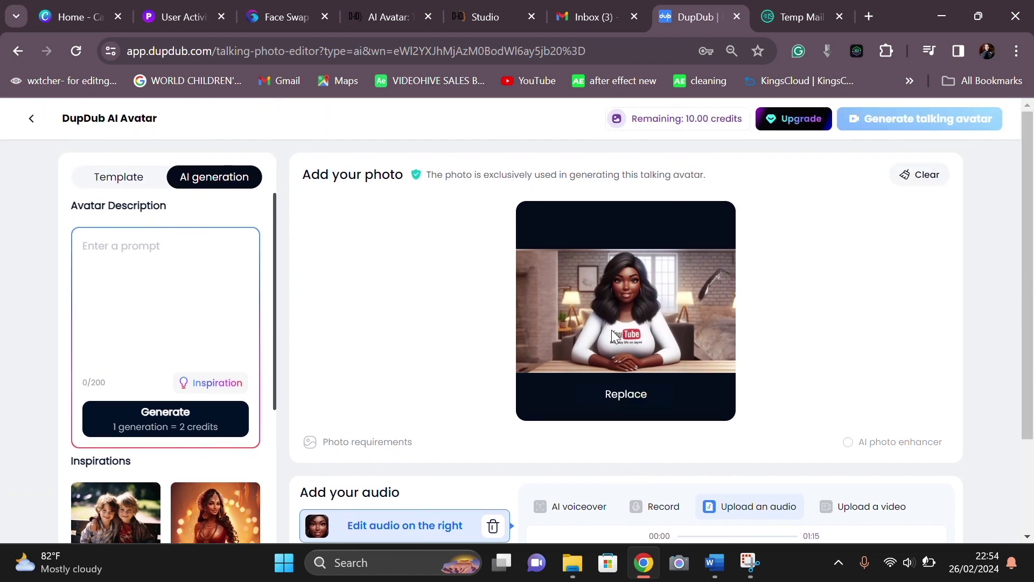
scroll(652, 357, down, 2)
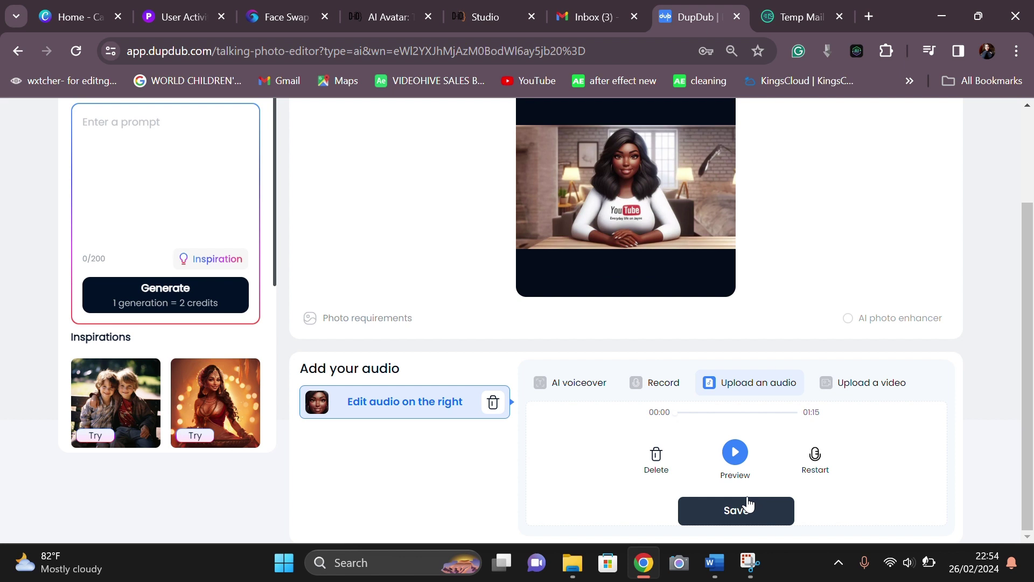
scroll(482, 194, up, 2)
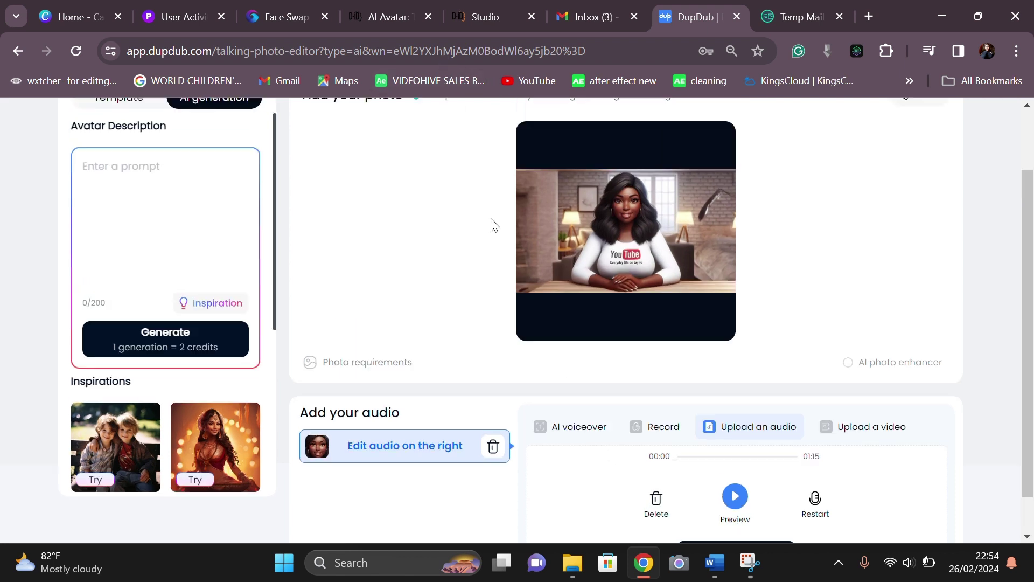